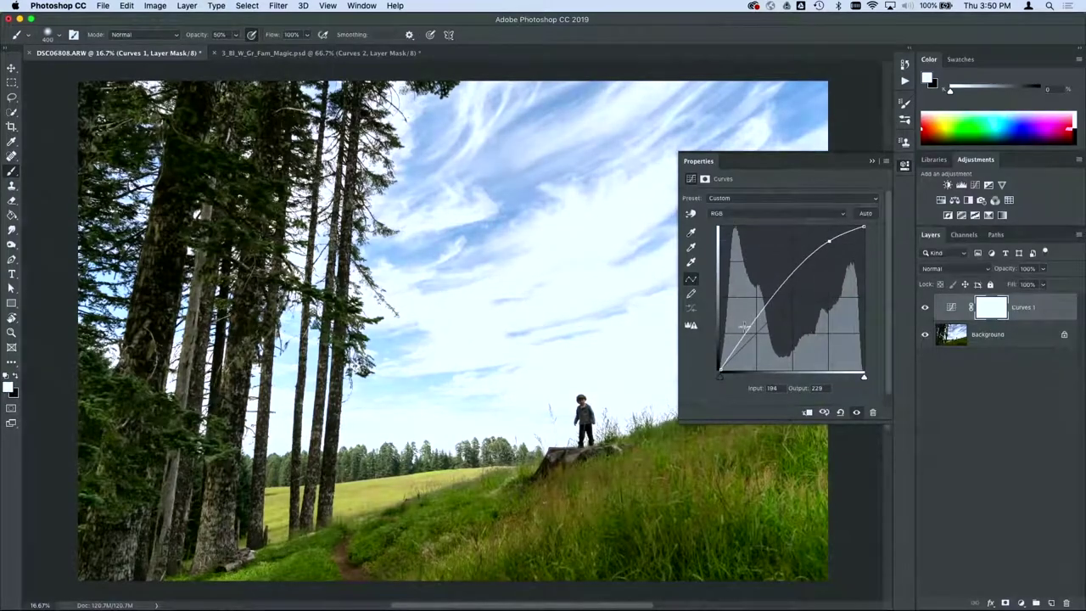
Step: Form a steep S-curve: drop a shadow point, lift the highlights, settle shadows at 57/42
drag(750, 335, 754, 343)
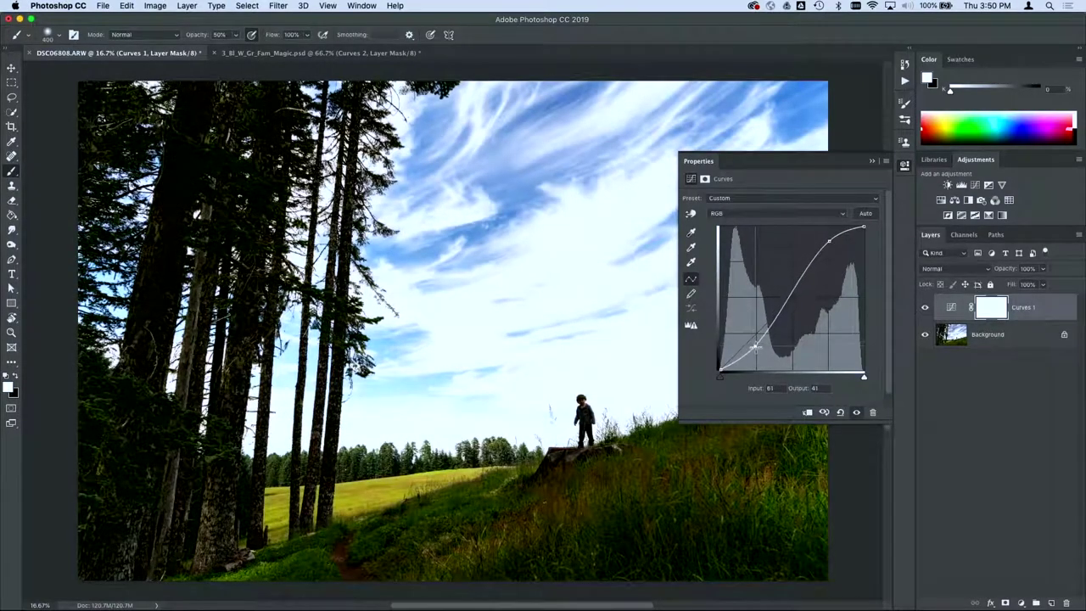
drag(829, 241, 823, 231)
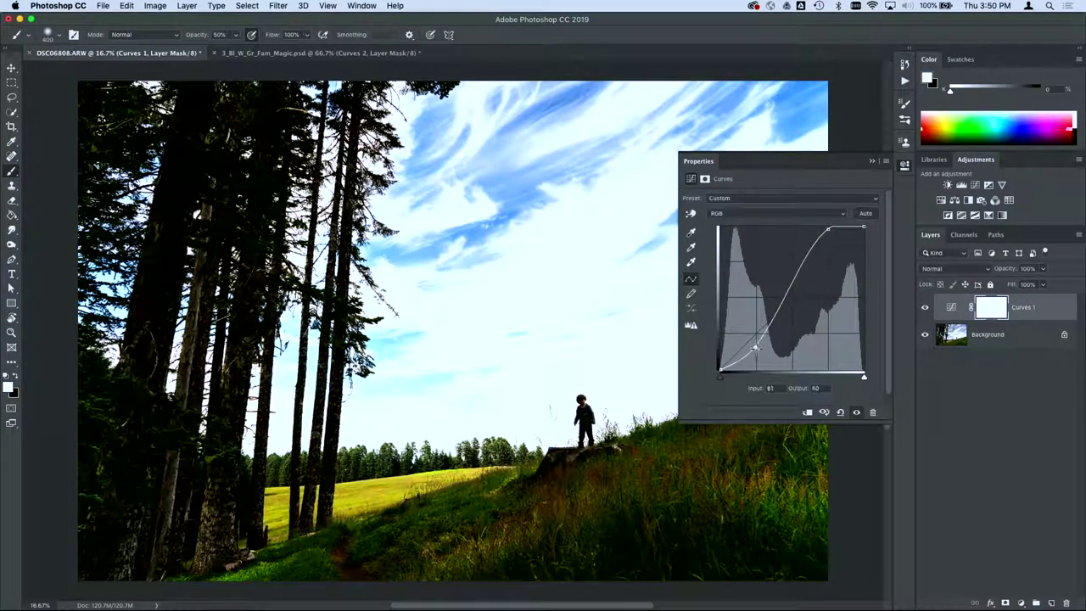
drag(755, 347, 752, 343)
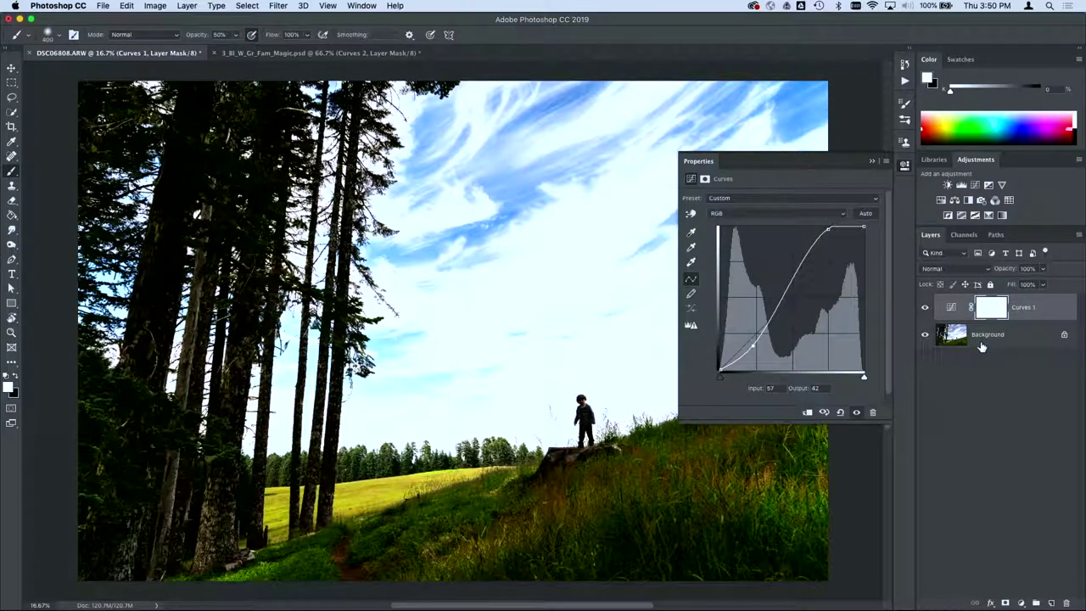
Step: Set the Curves 1 layer's blend mode to Luminosity
click(940, 270)
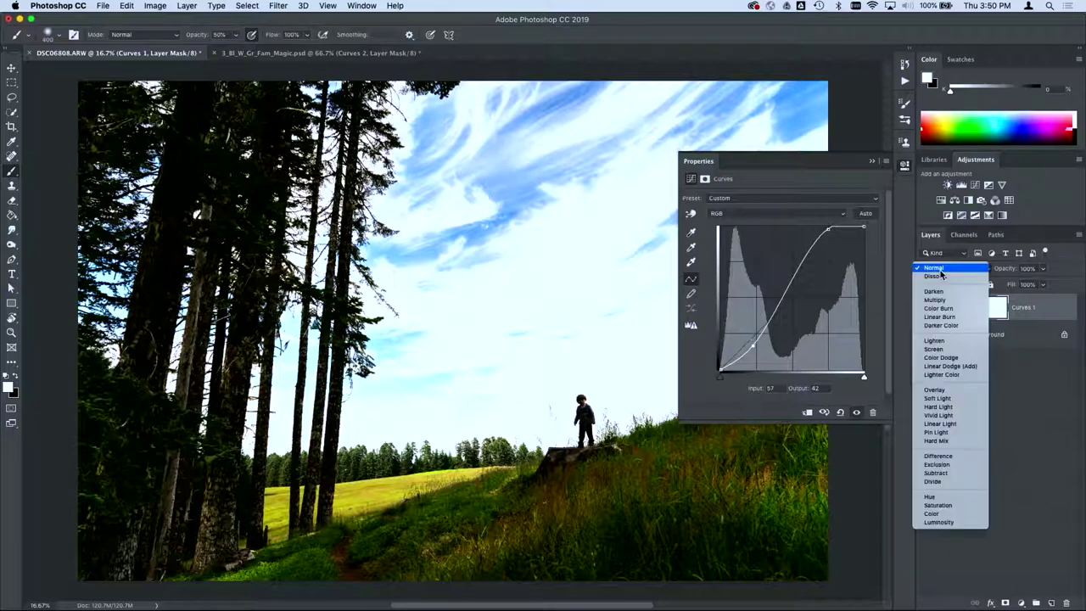
click(938, 522)
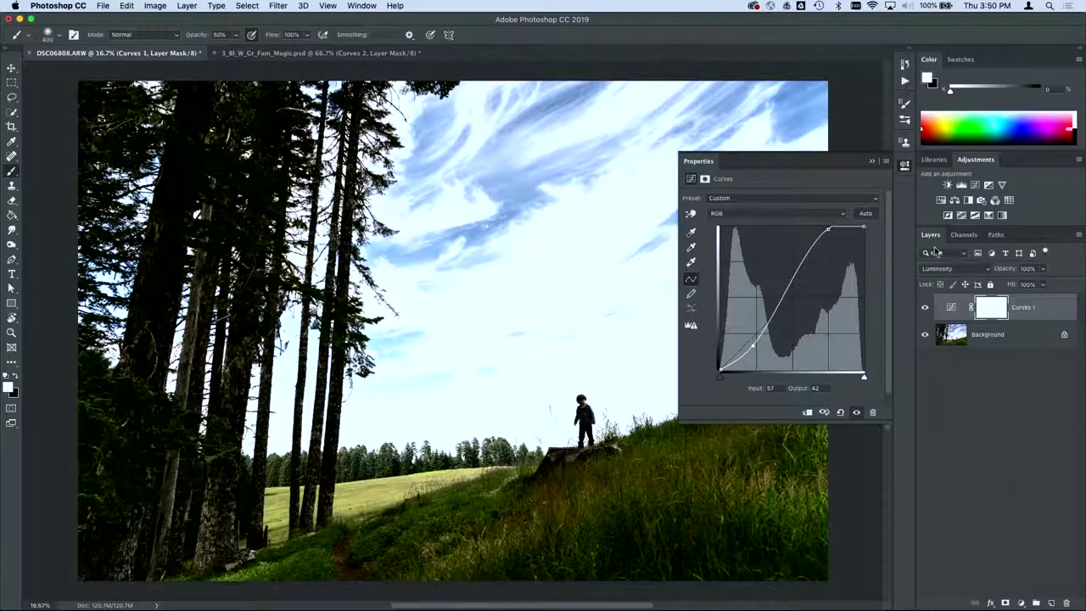
click(933, 269)
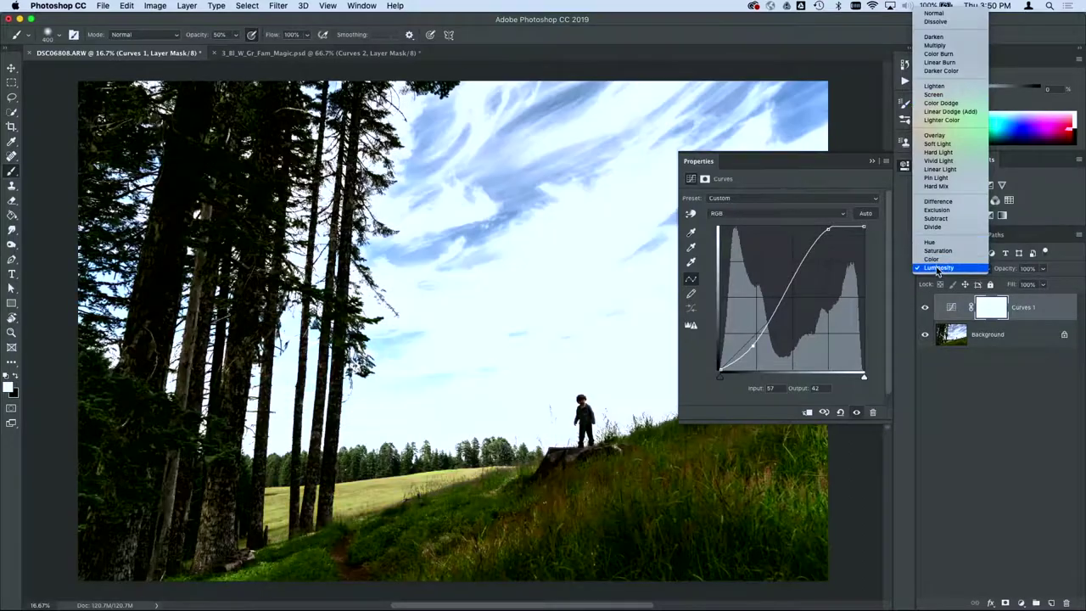
click(937, 268)
Step: Toggle Curves 1 visibility to compare the forest photo before and after
click(924, 306)
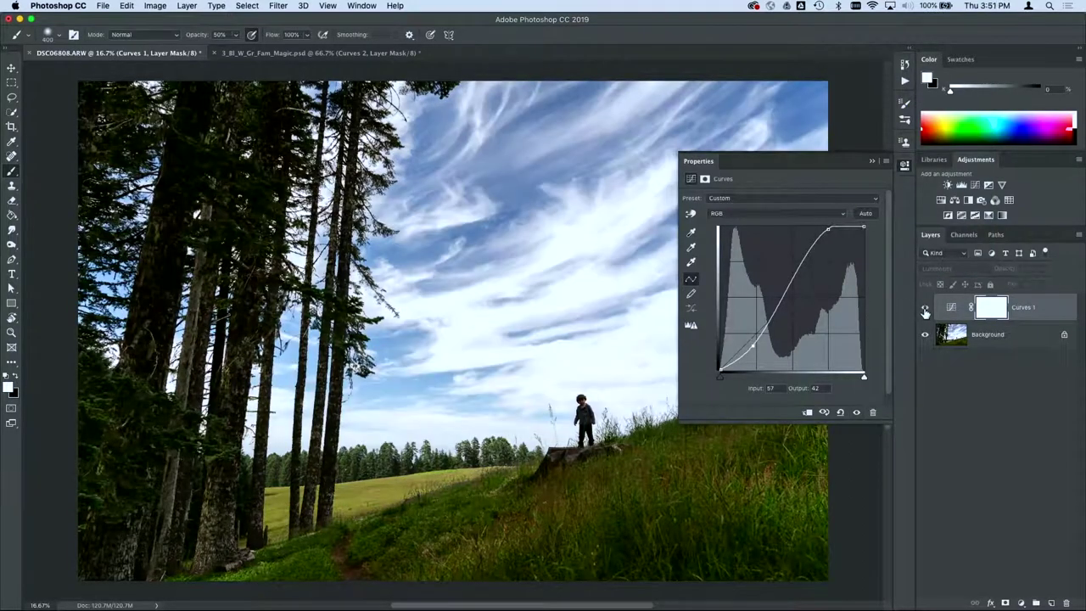
click(925, 308)
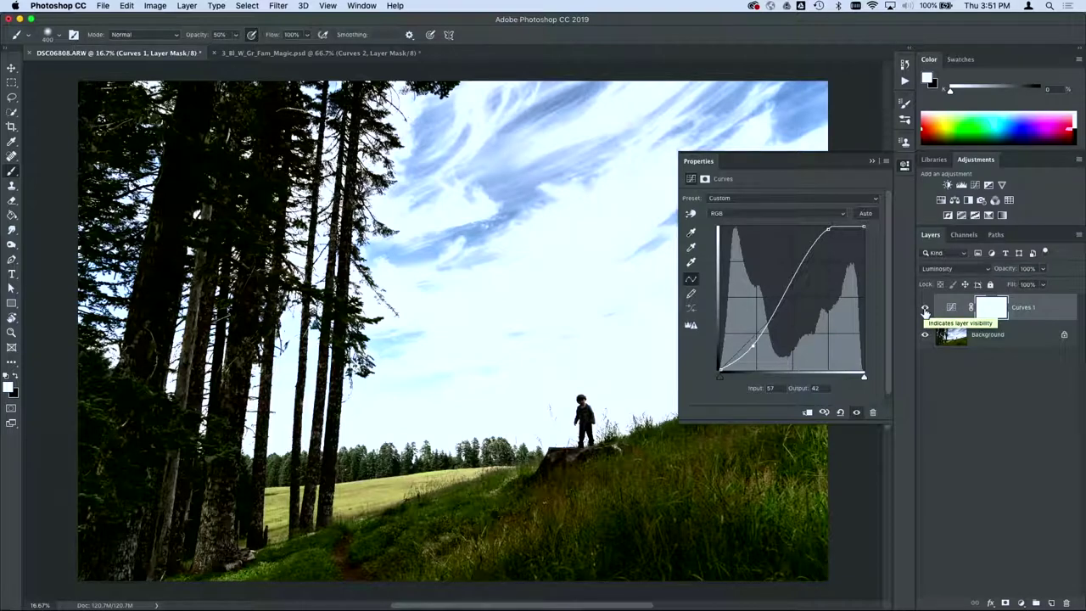
click(925, 309)
click(924, 308)
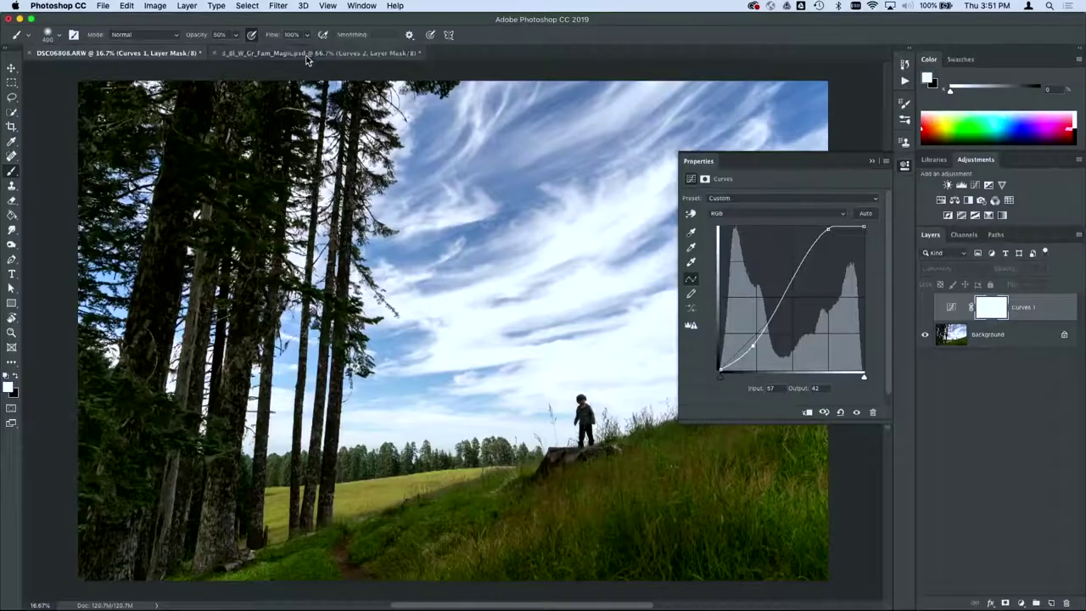
Step: Switch to the 3_Bl_W_Gr_Fam_Magic.psd bedroom document and close the Curves Properties panel
click(307, 54)
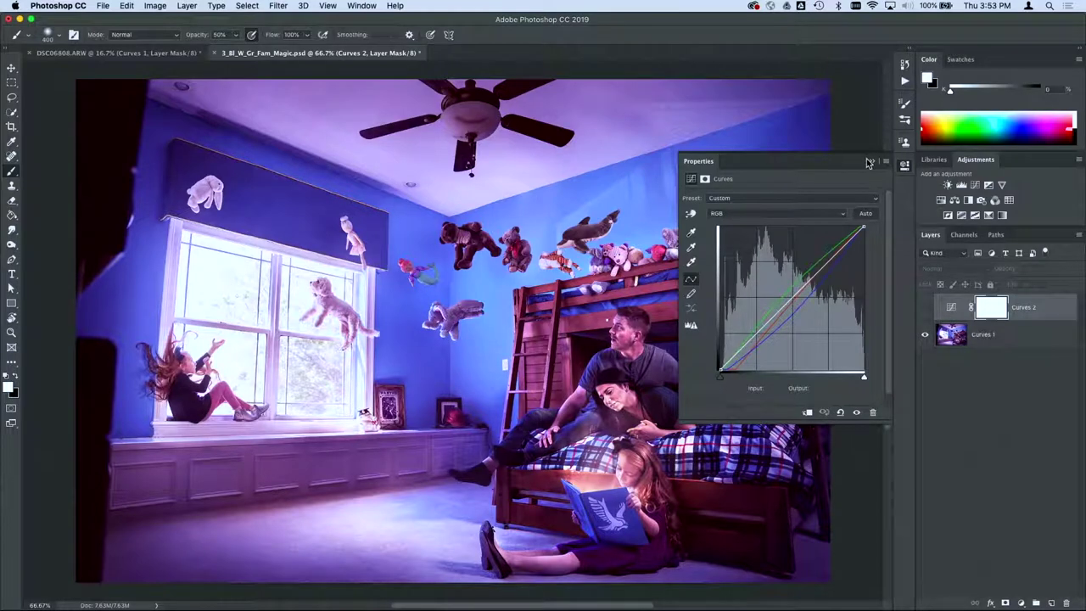
click(868, 162)
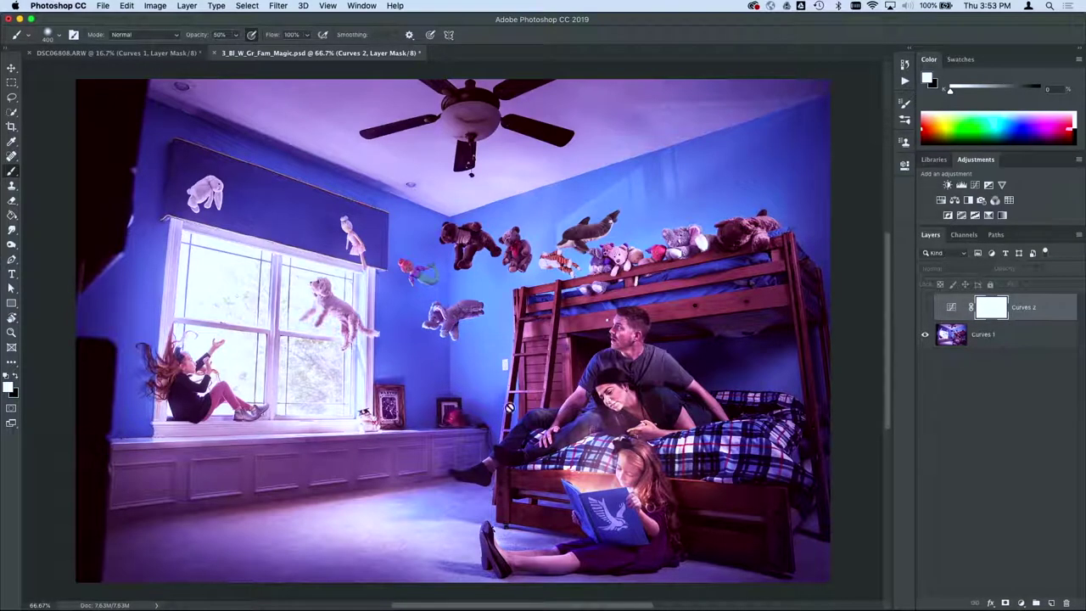
click(926, 310)
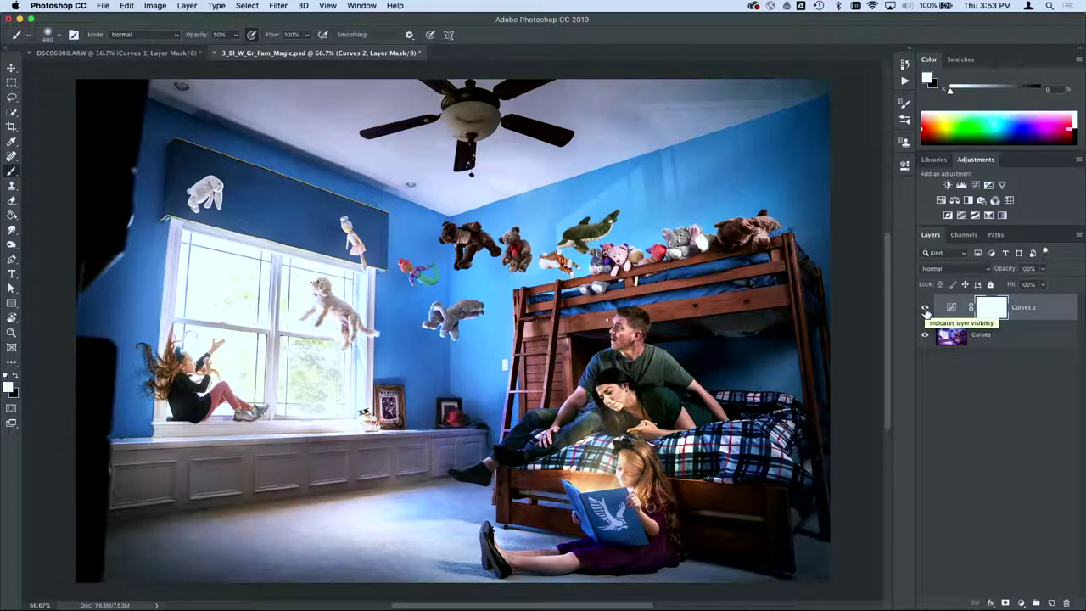
click(925, 310)
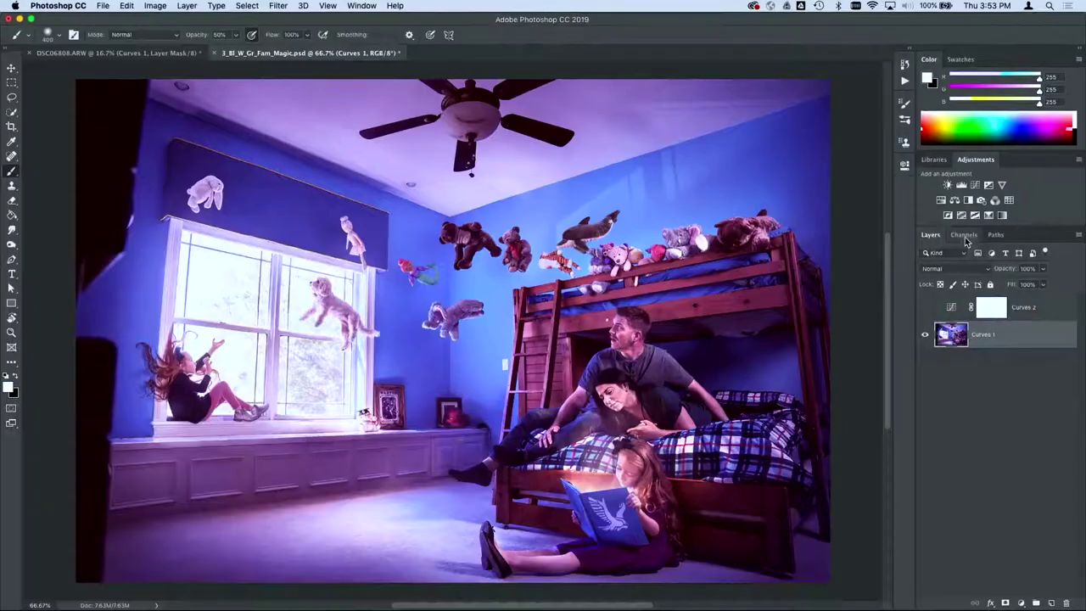
Step: View the bedroom's Red, Green and Blue channels individually, then restore full colour
click(963, 235)
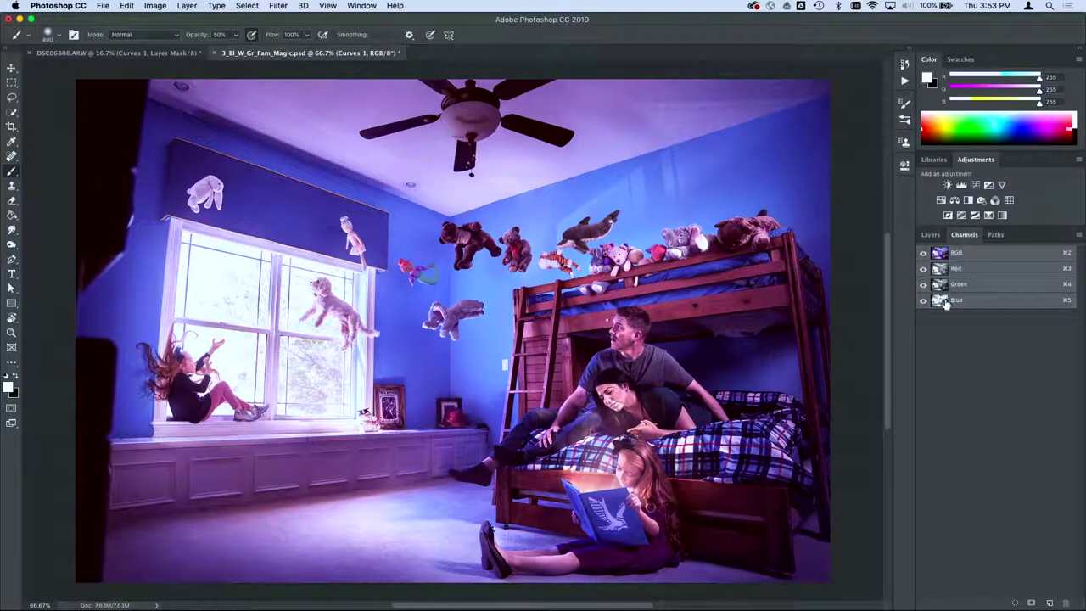
click(923, 268)
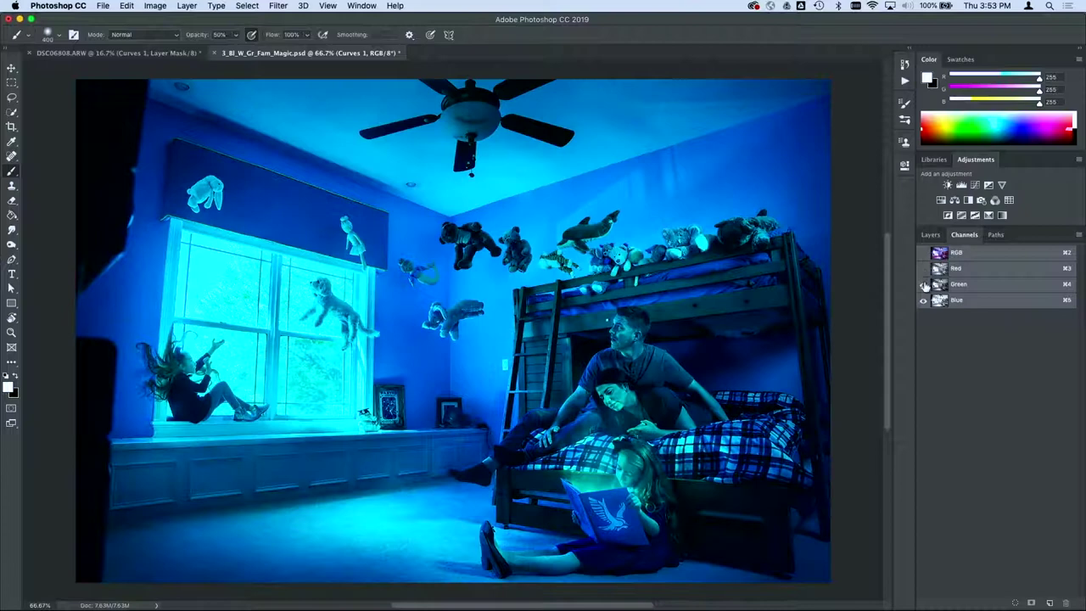
click(923, 284)
click(923, 299)
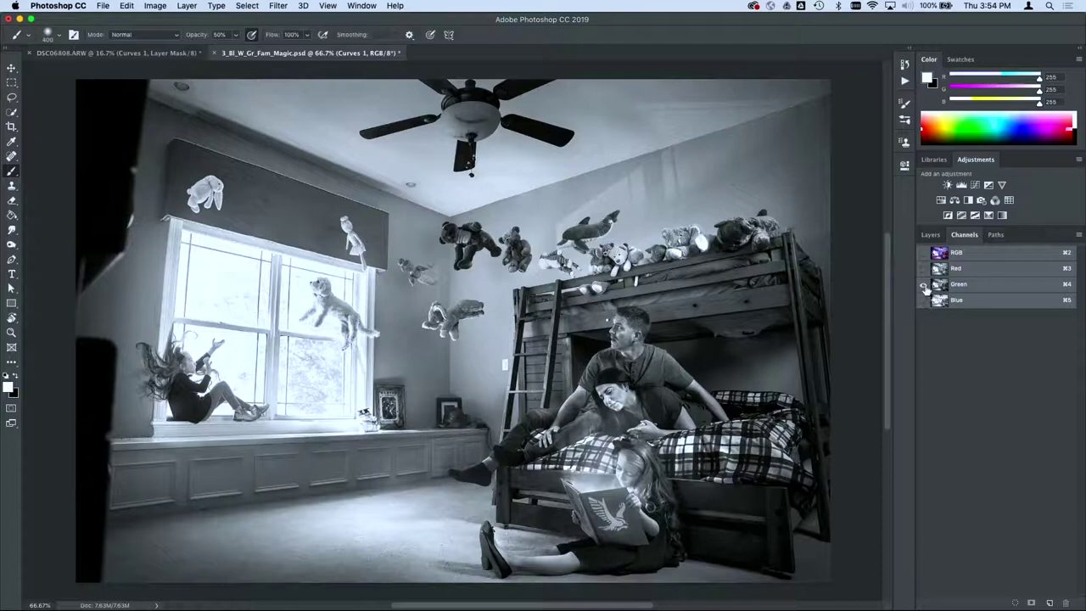
click(923, 268)
click(923, 284)
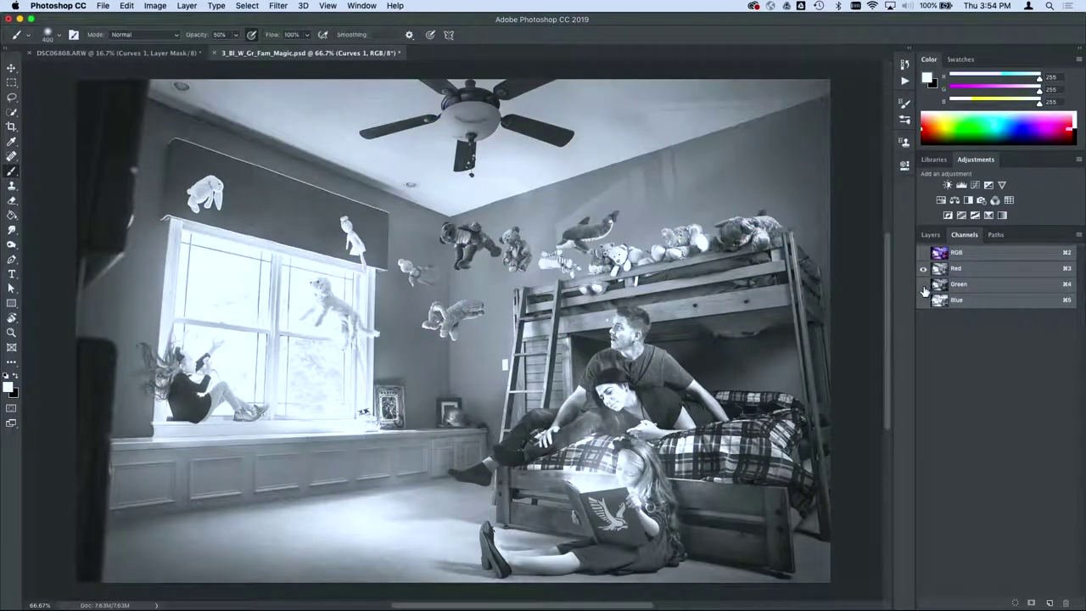
click(923, 284)
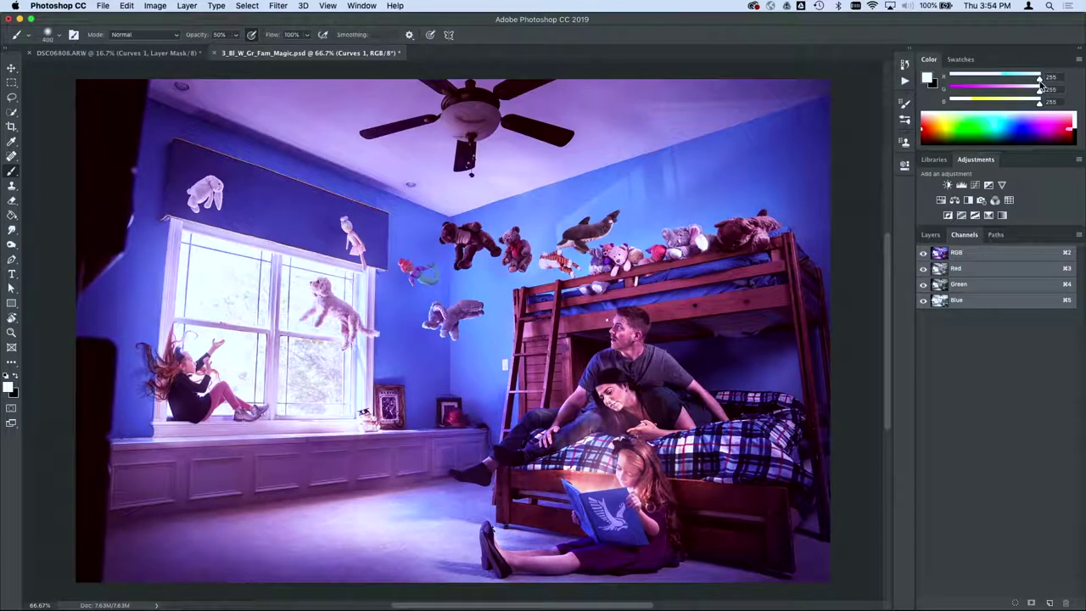
drag(1040, 86, 996, 81)
click(1051, 77)
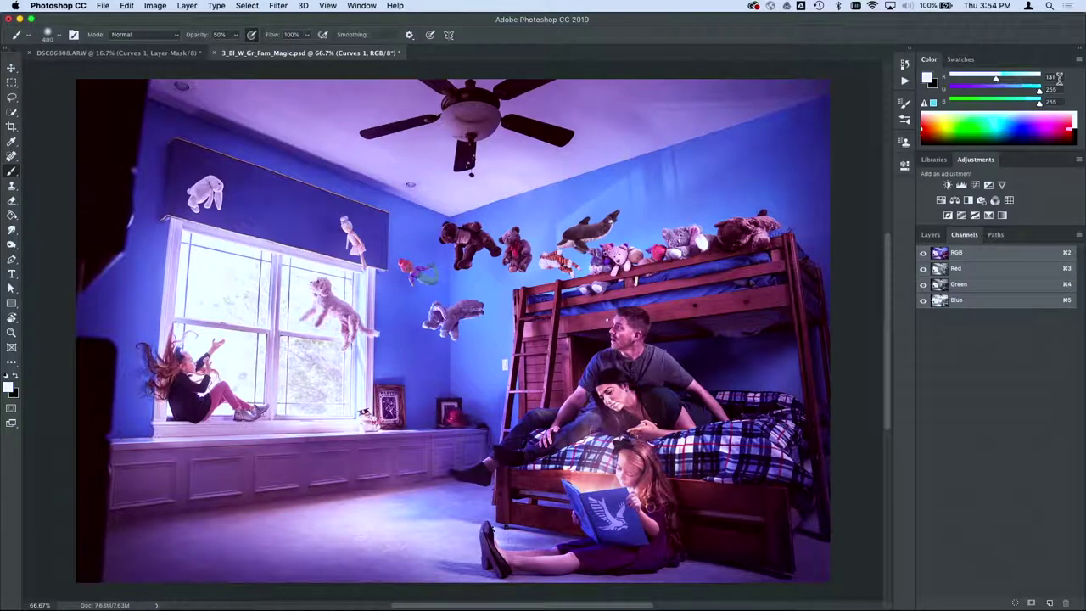
key(Tab)
text(131)
key(Tab)
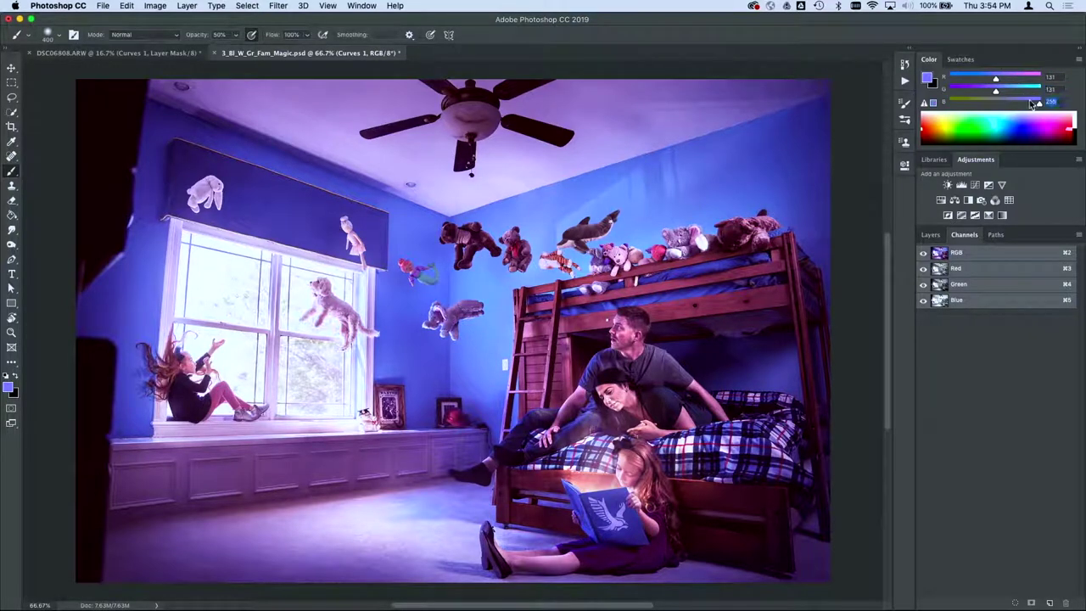
text(131)
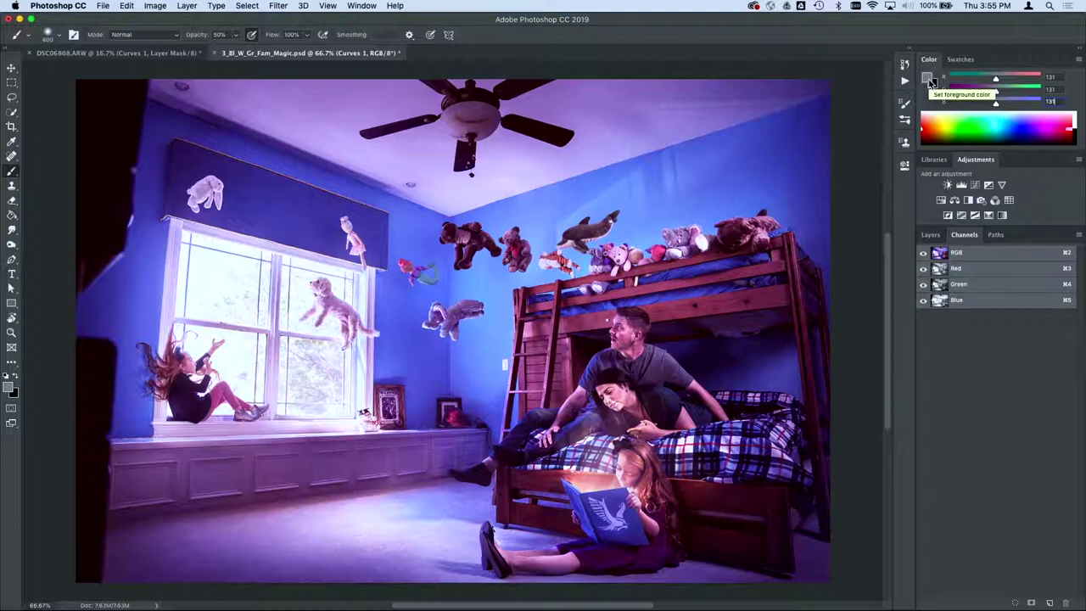
mouse_move(997, 79)
mouse_down()
mouse_move(950, 79)
mouse_move(933, 102)
mouse_up()
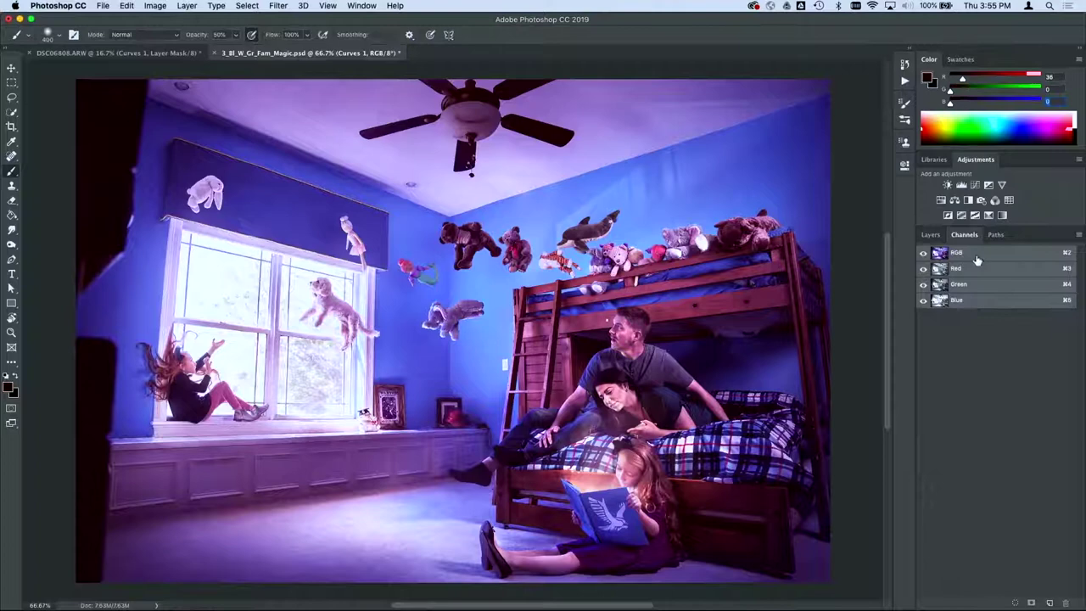
click(930, 235)
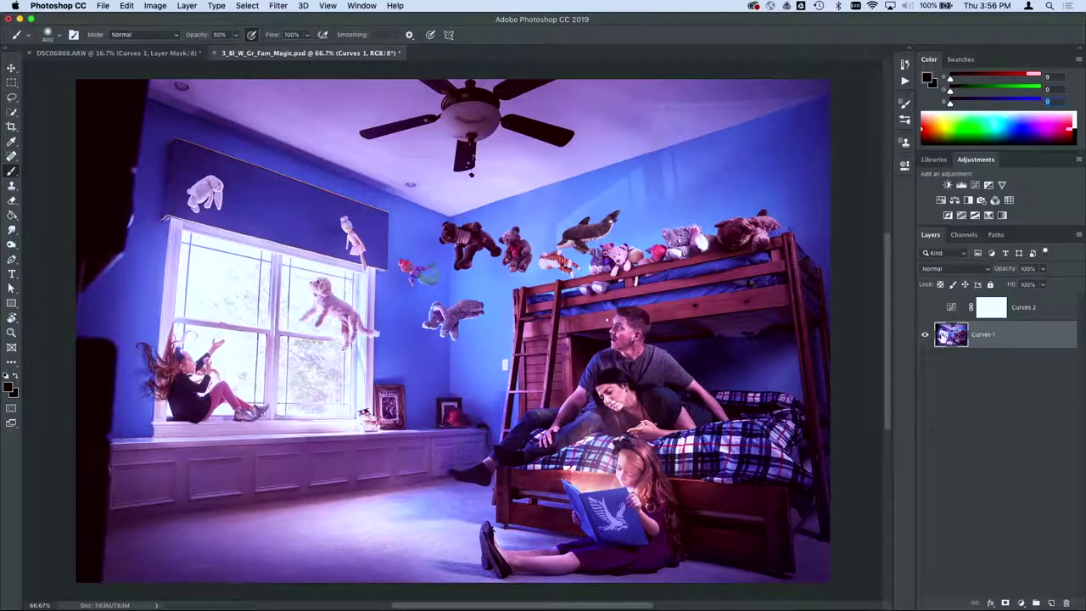
click(953, 309)
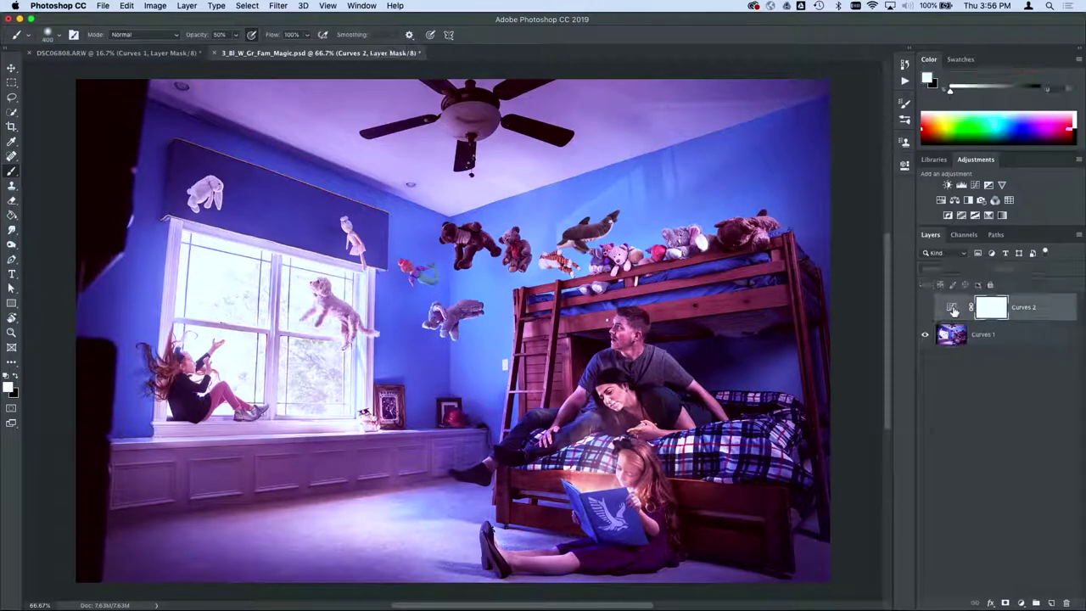
Step: Show Curves 2, open its curve in Properties, then hide it to reveal the purple cast
click(925, 311)
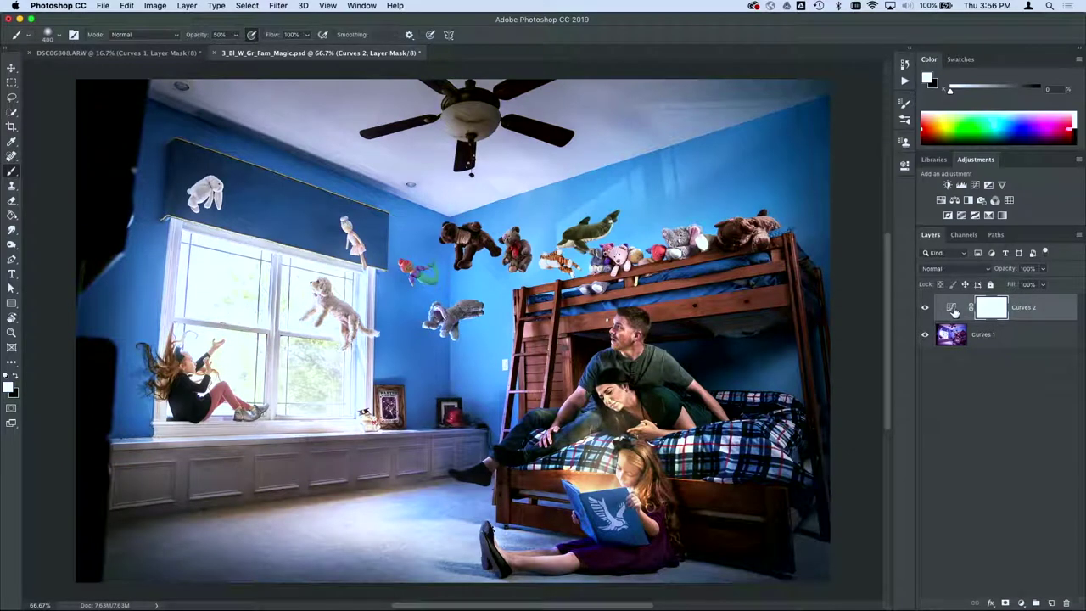
click(953, 312)
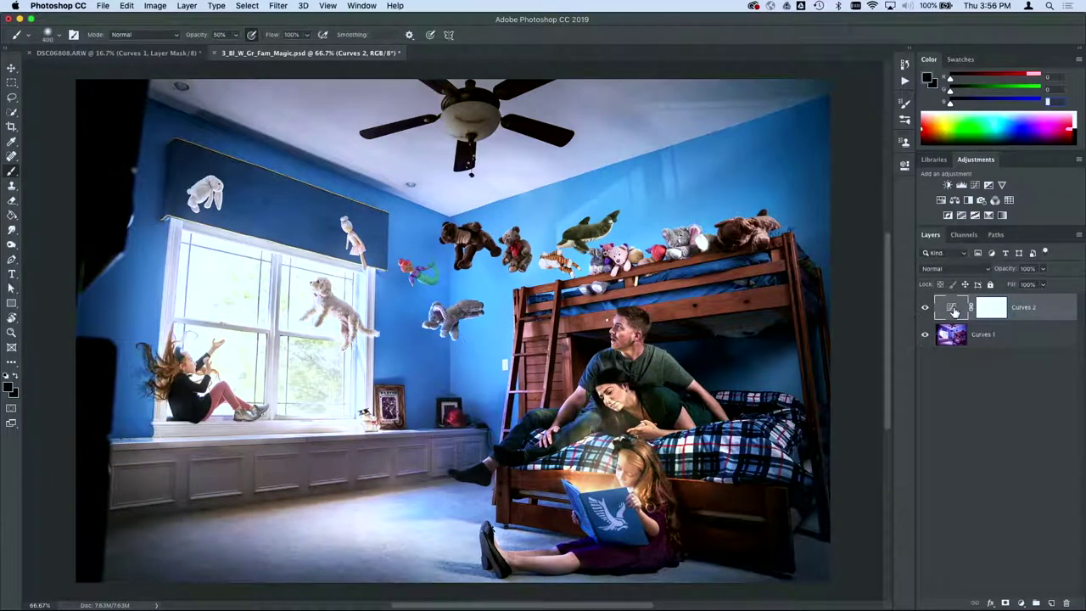
double_click(953, 312)
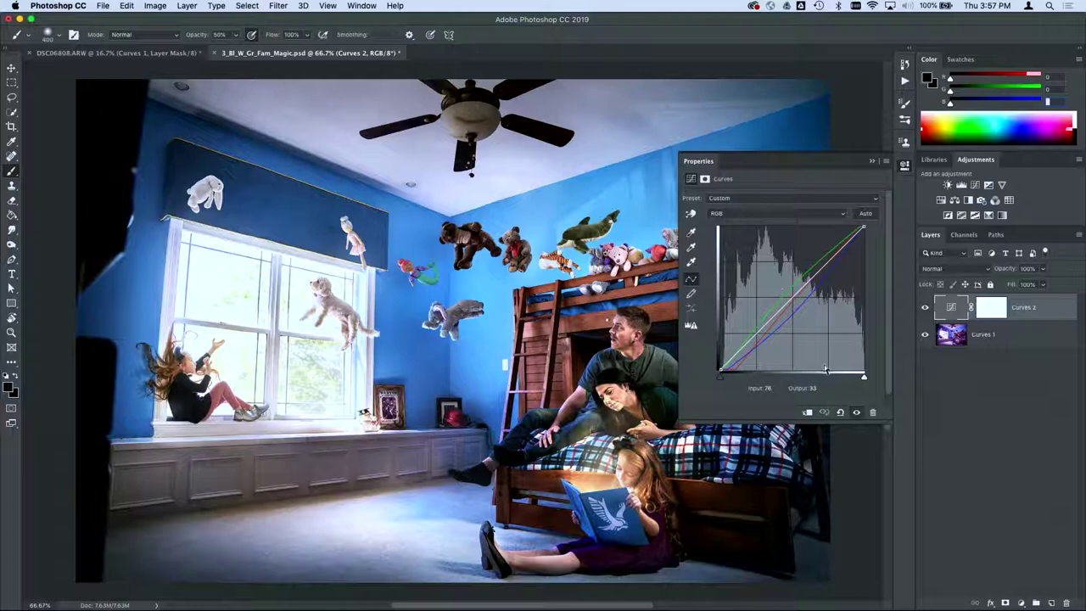
click(925, 308)
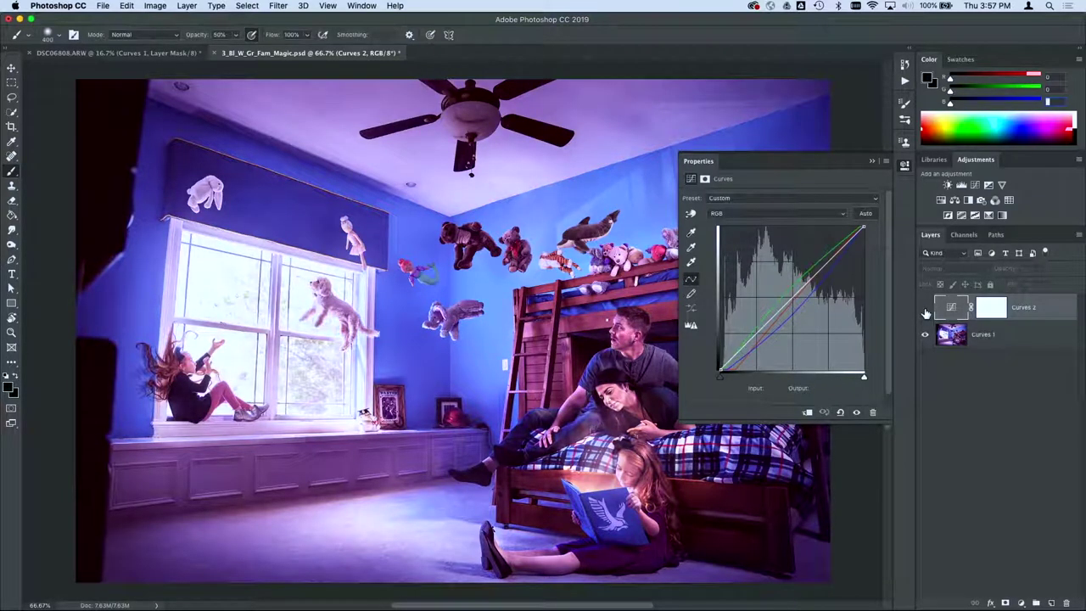
Step: Turn Curves 2 back on and display its Red channel curve
click(925, 309)
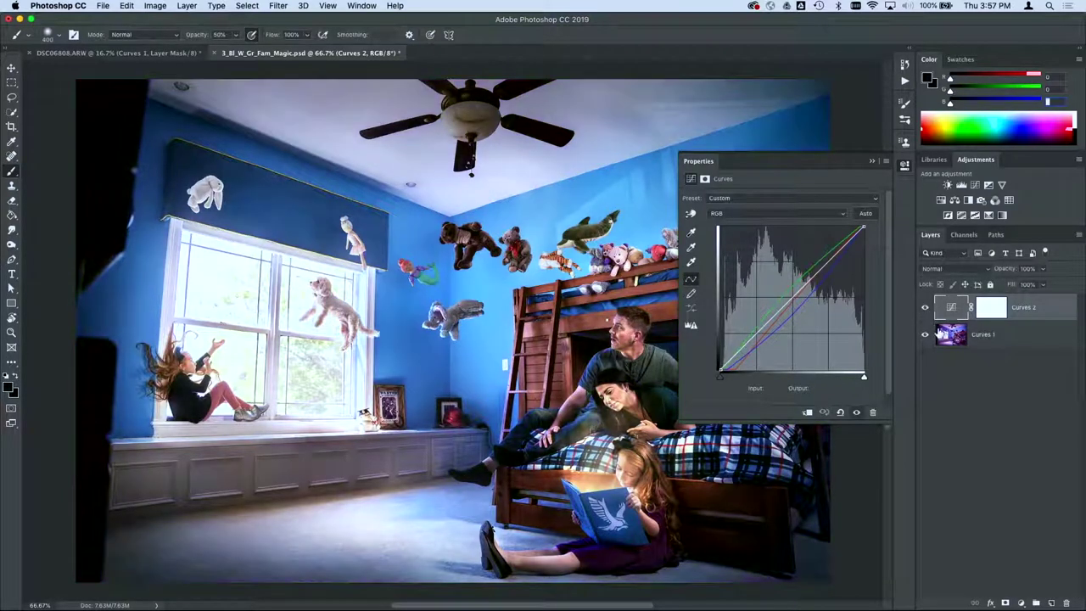
click(770, 214)
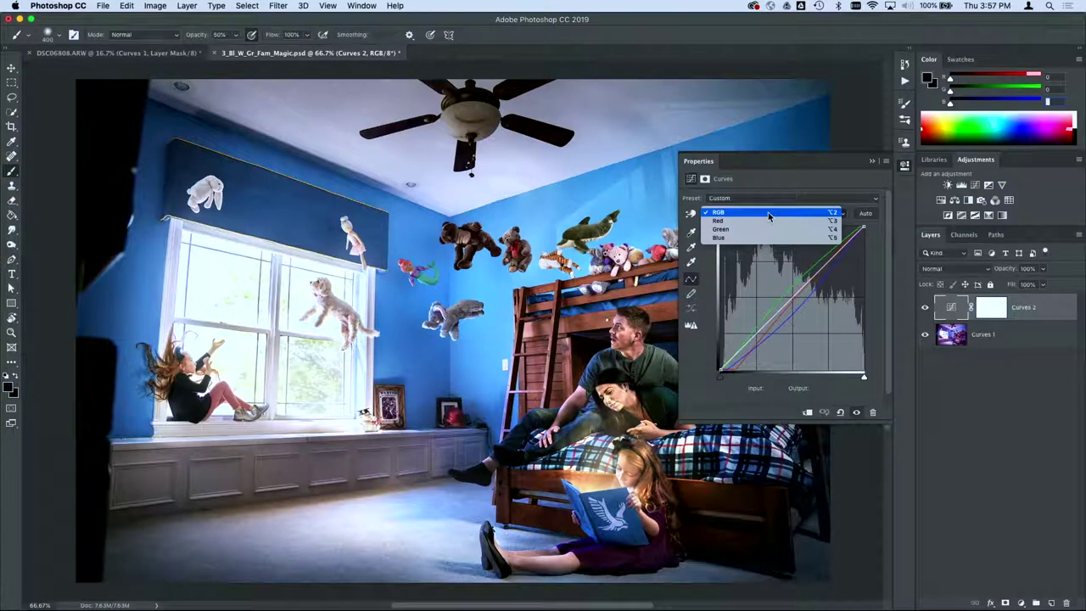
click(717, 214)
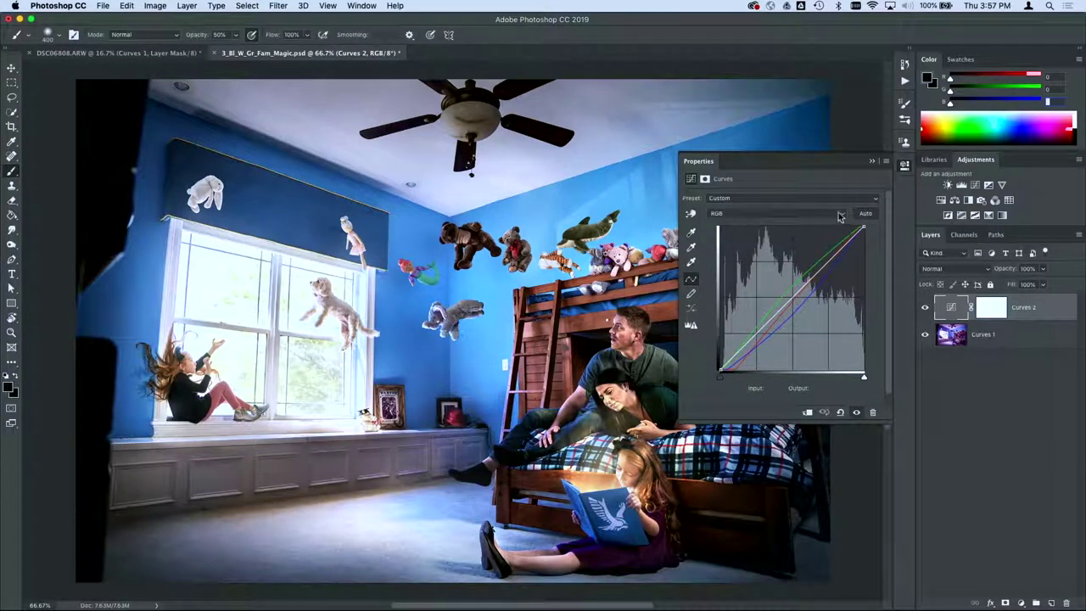
click(730, 214)
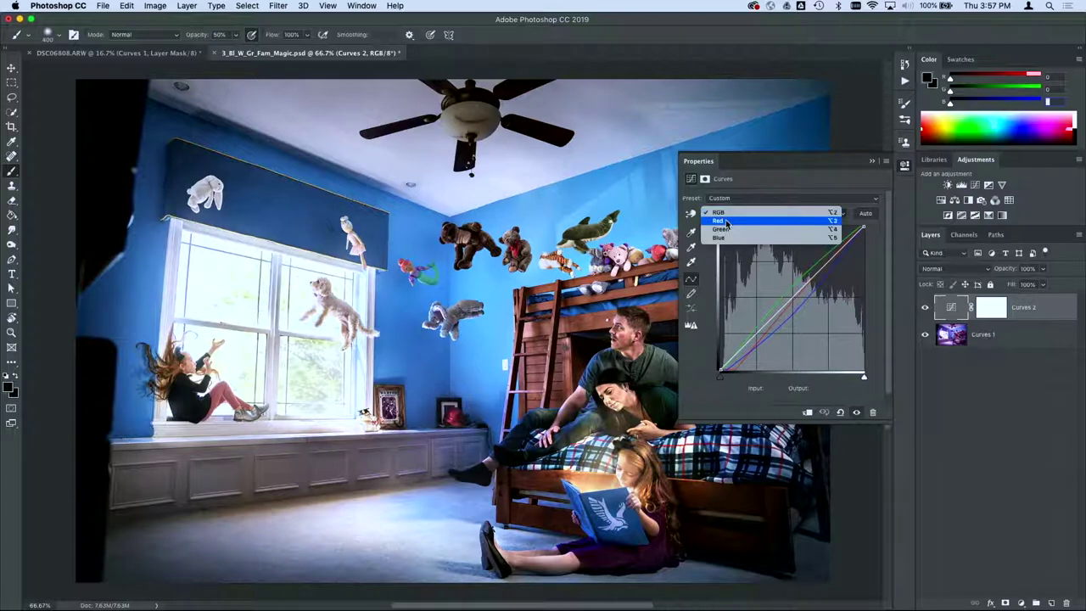
click(726, 220)
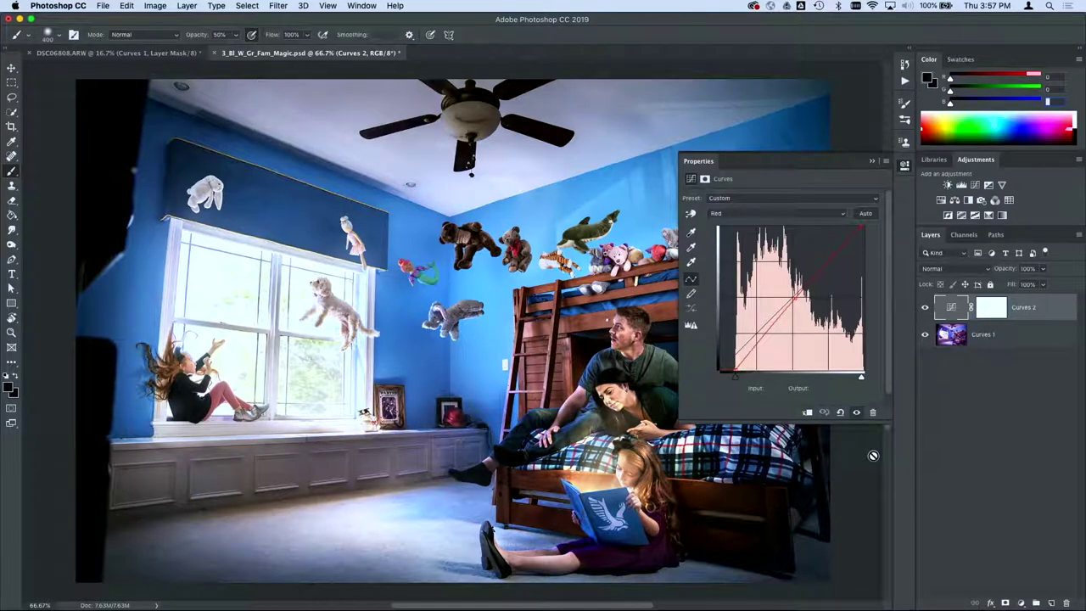
Step: Inspect the photo's single channels in the Channels panel, then return to Layers
click(963, 235)
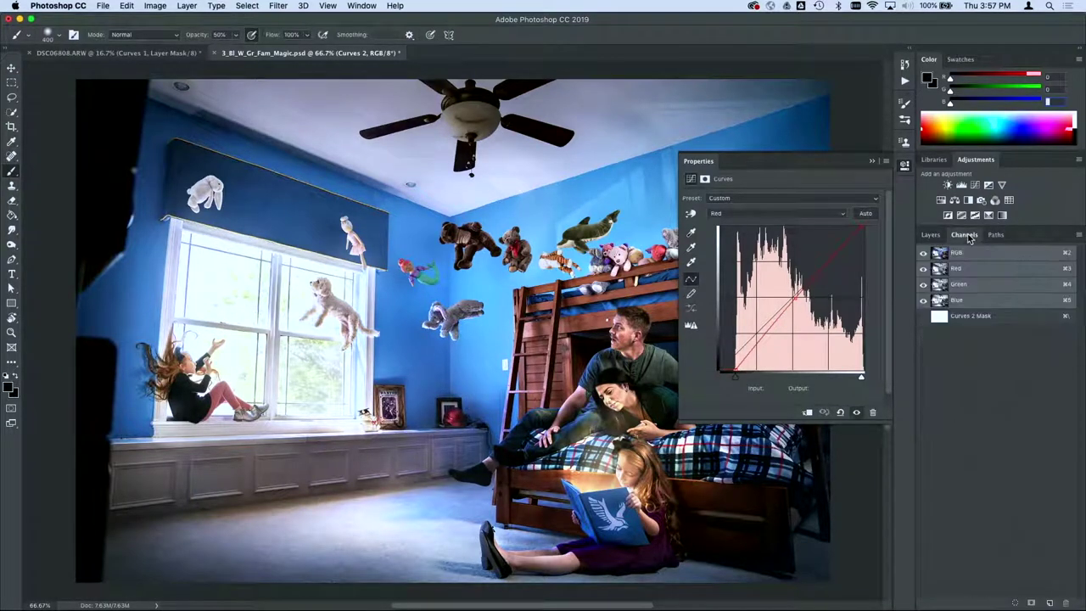
click(922, 268)
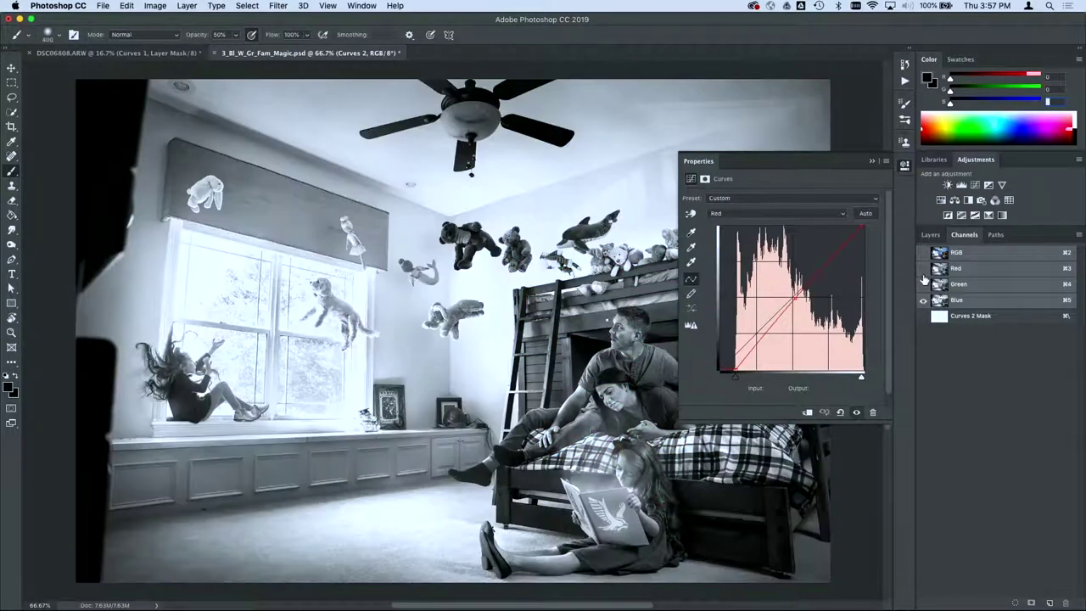
click(922, 268)
click(923, 299)
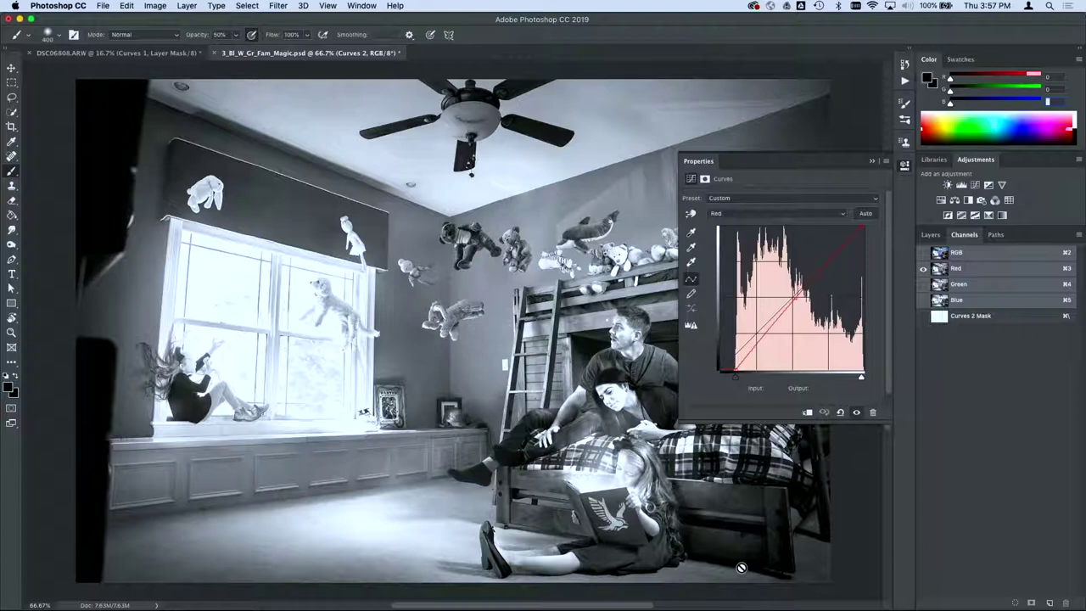
click(931, 256)
click(929, 236)
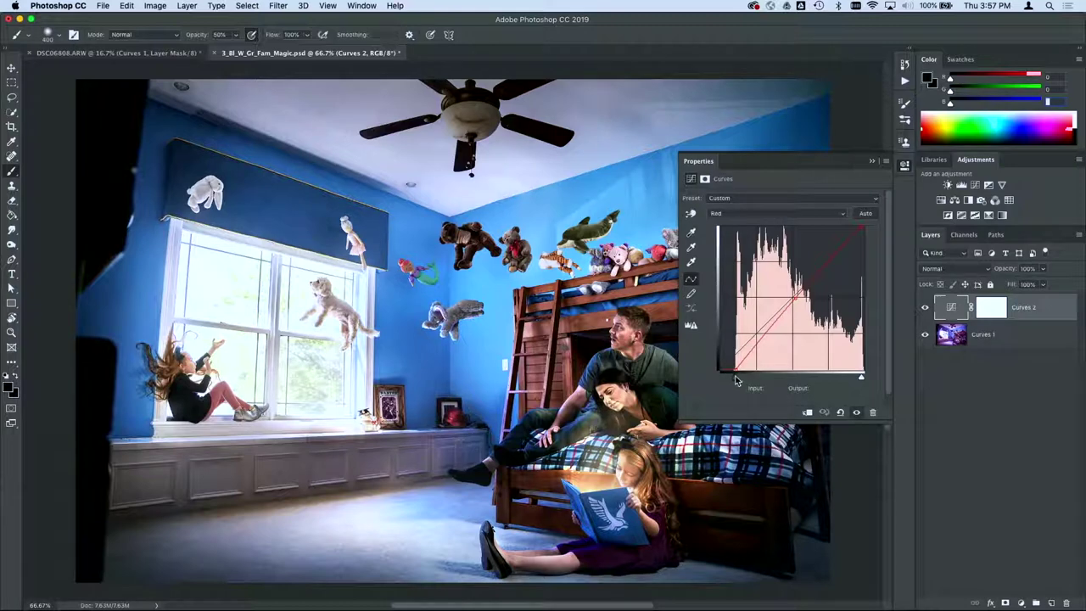
Step: Nudge the red curve's black point inward and try a green midpoint, undoing it
drag(735, 381, 687, 386)
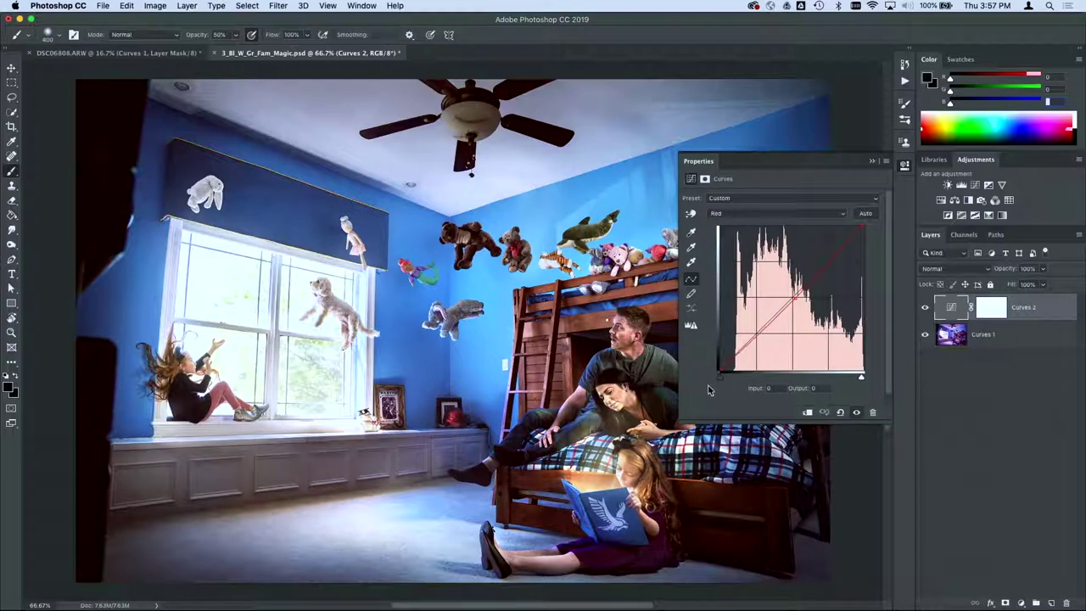
drag(717, 387, 731, 377)
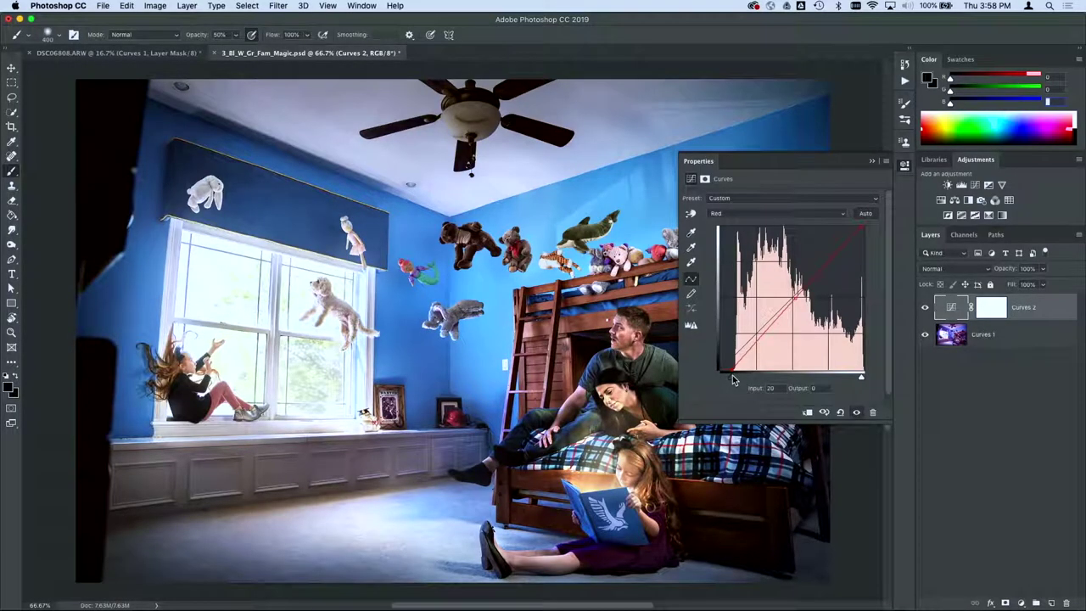
click(819, 214)
click(766, 223)
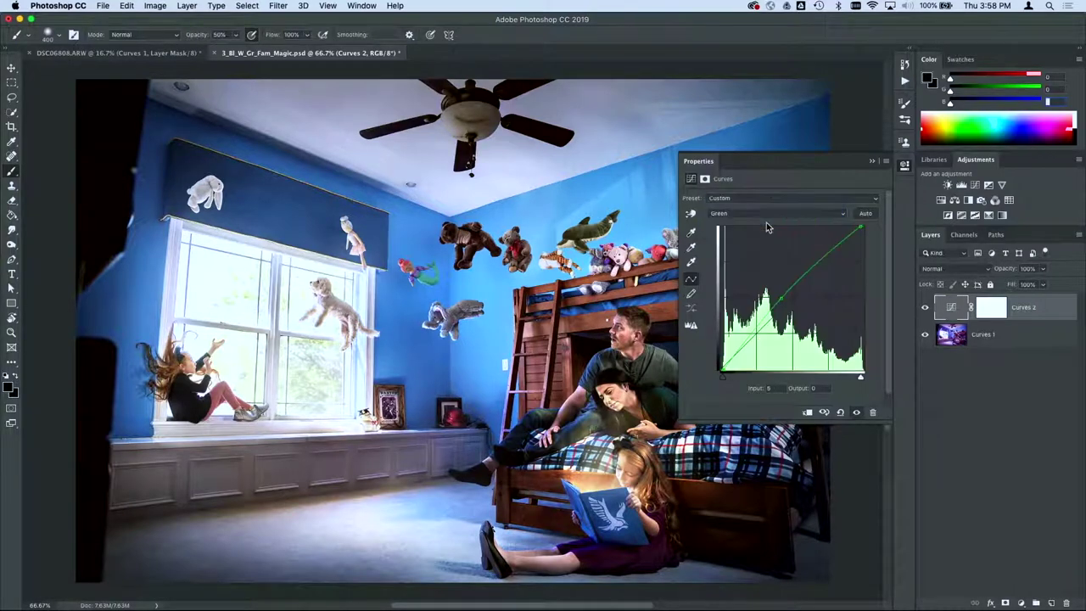
mouse_move(777, 299)
mouse_down()
mouse_move(784, 316)
mouse_move(780, 289)
mouse_move(780, 300)
mouse_up()
key(super+z)
Step: Try a slight Blue curve point adjustment and undo it
click(773, 215)
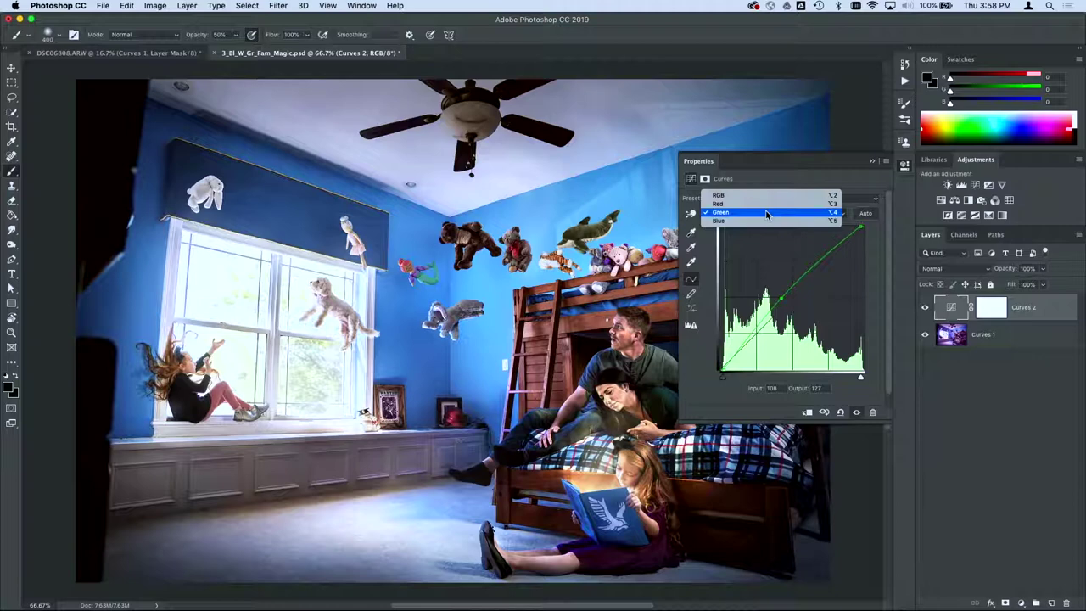
click(742, 225)
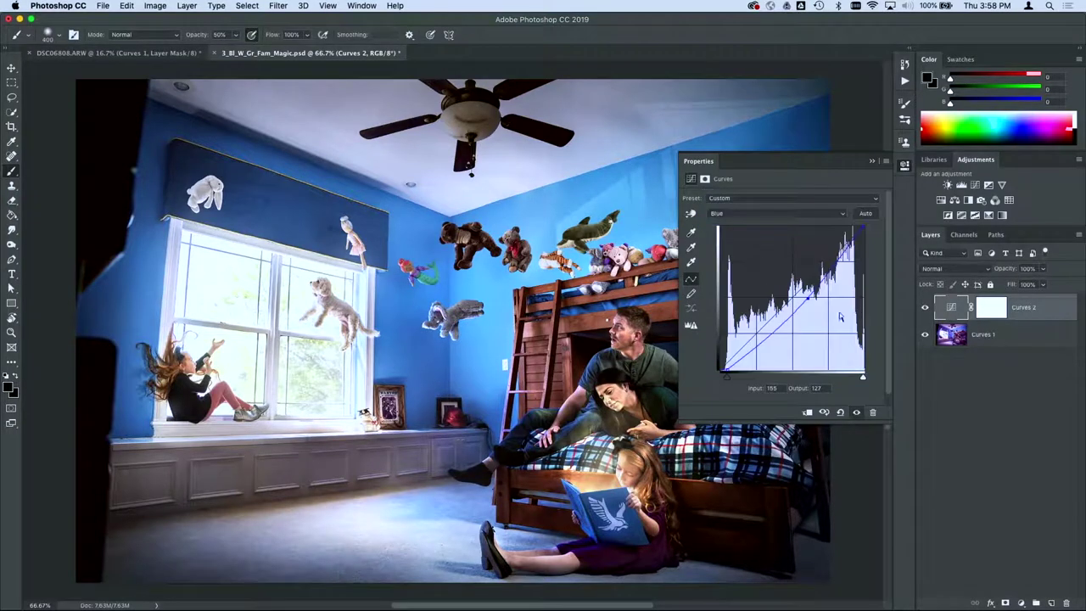
drag(809, 298, 810, 301)
key(ctrl+z)
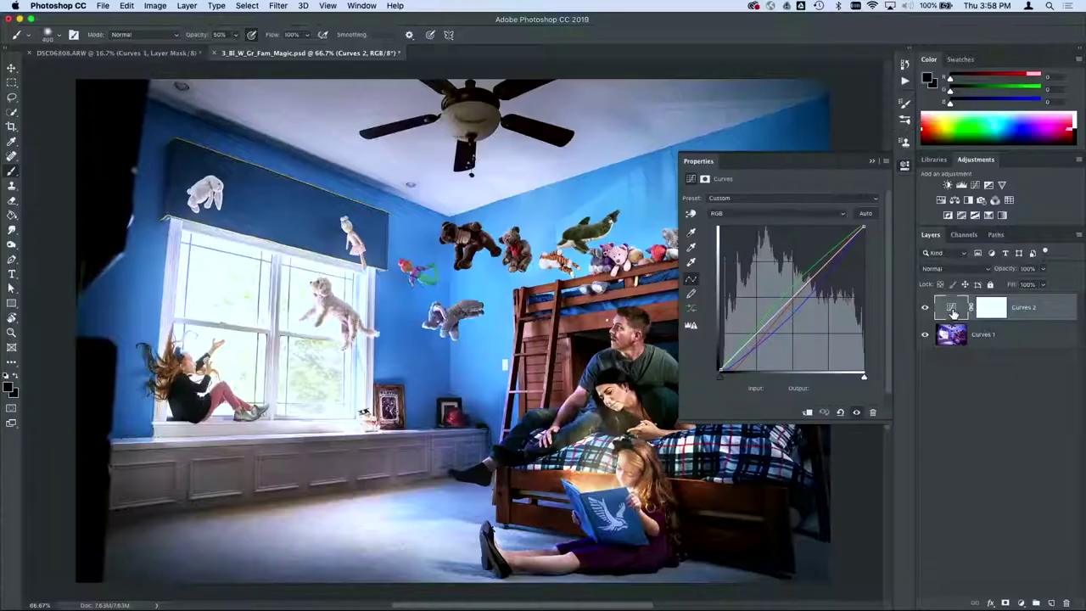
Step: Hide Curves 2 and add a default Curves 3 layer above Curves 1
click(925, 307)
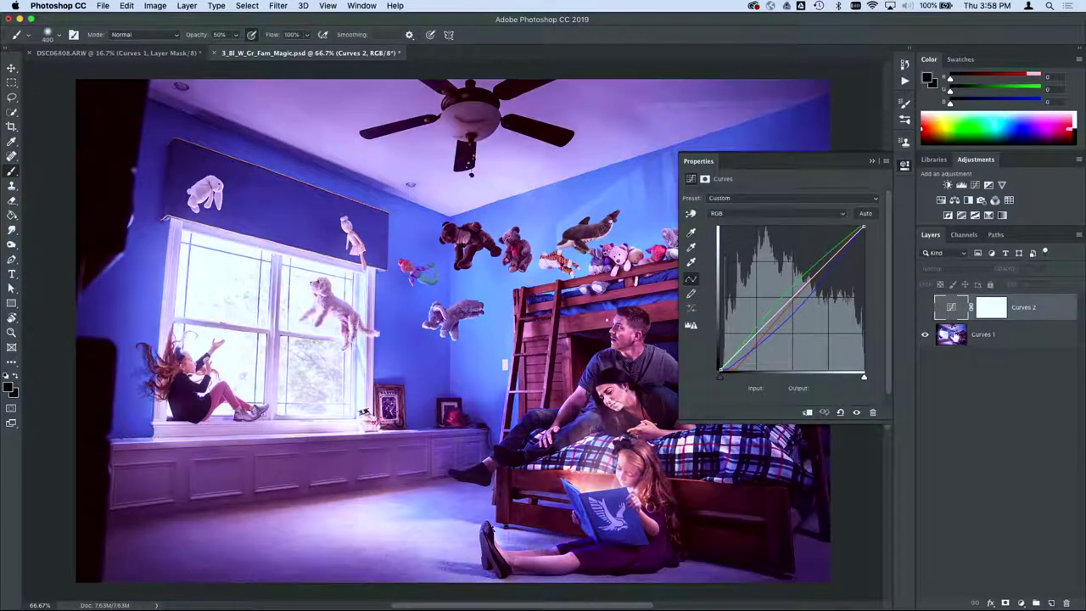
click(956, 336)
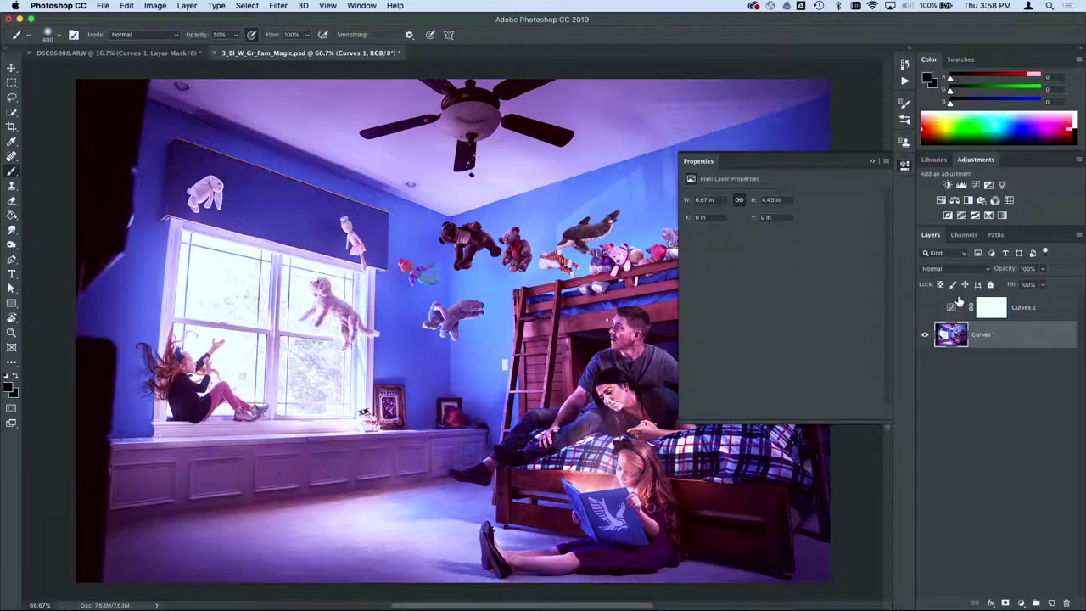
click(976, 186)
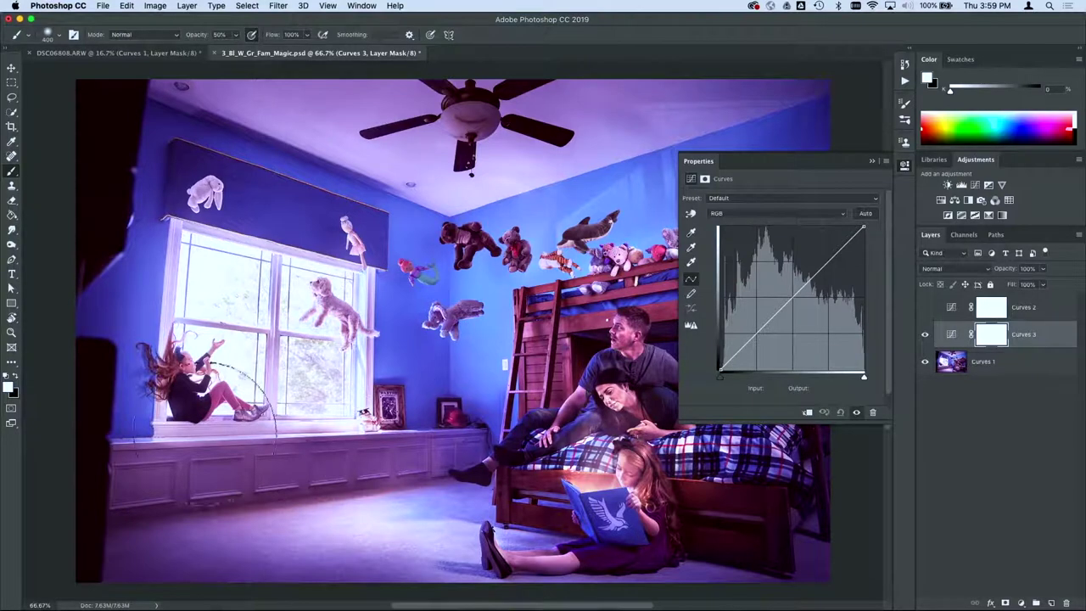
Step: Arm the black-point eyedropper and sample a dark area with Alt clipping preview
click(690, 214)
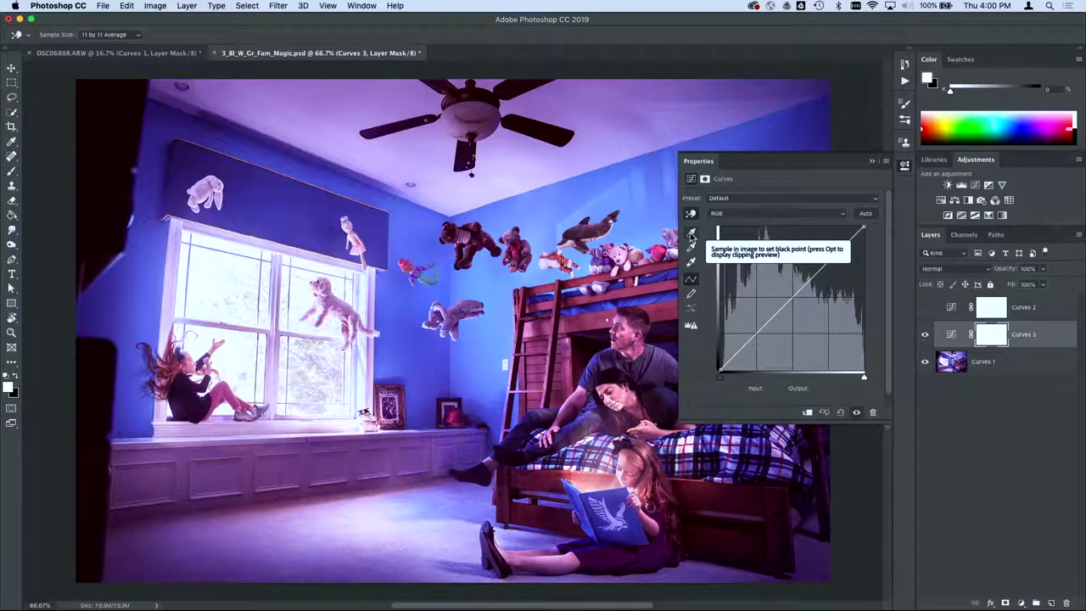
click(691, 235)
click(691, 235)
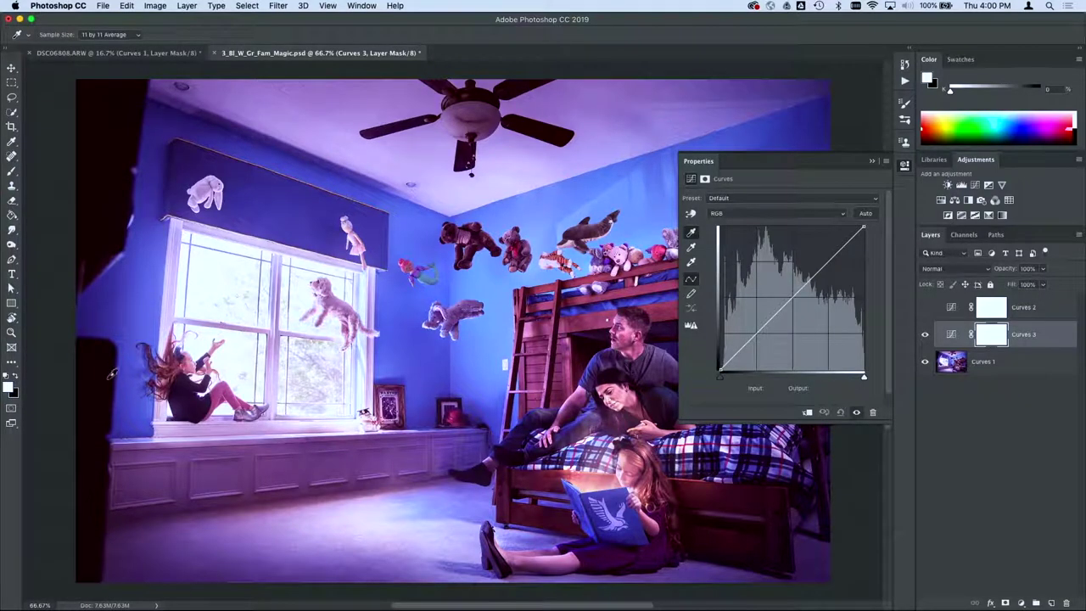
key(alt)
click(108, 366)
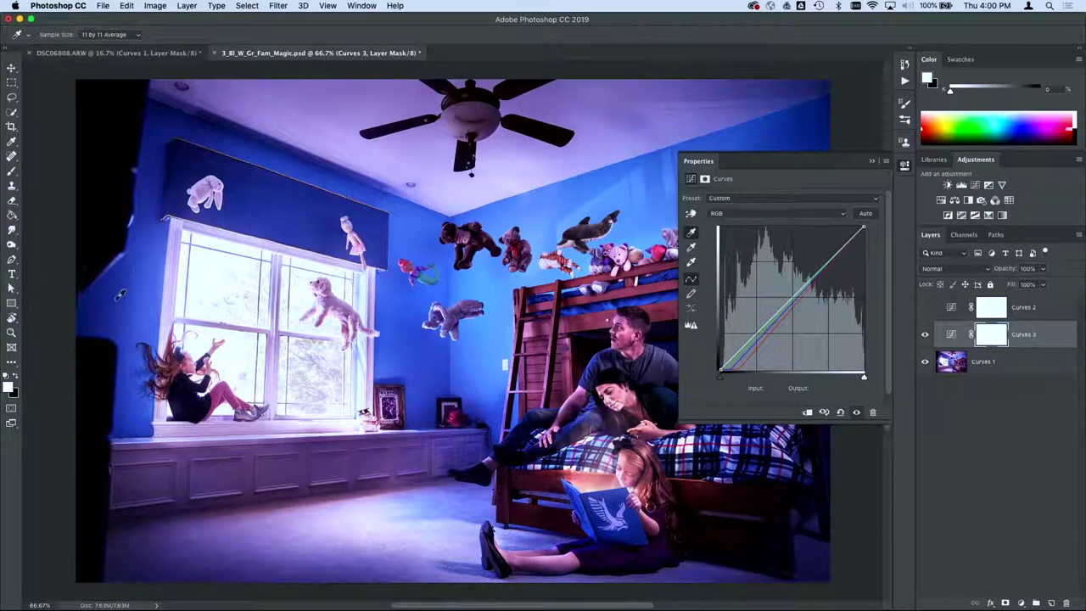
Step: Re-preview shadow clipping and resample the black point along the left edge
key(alt)
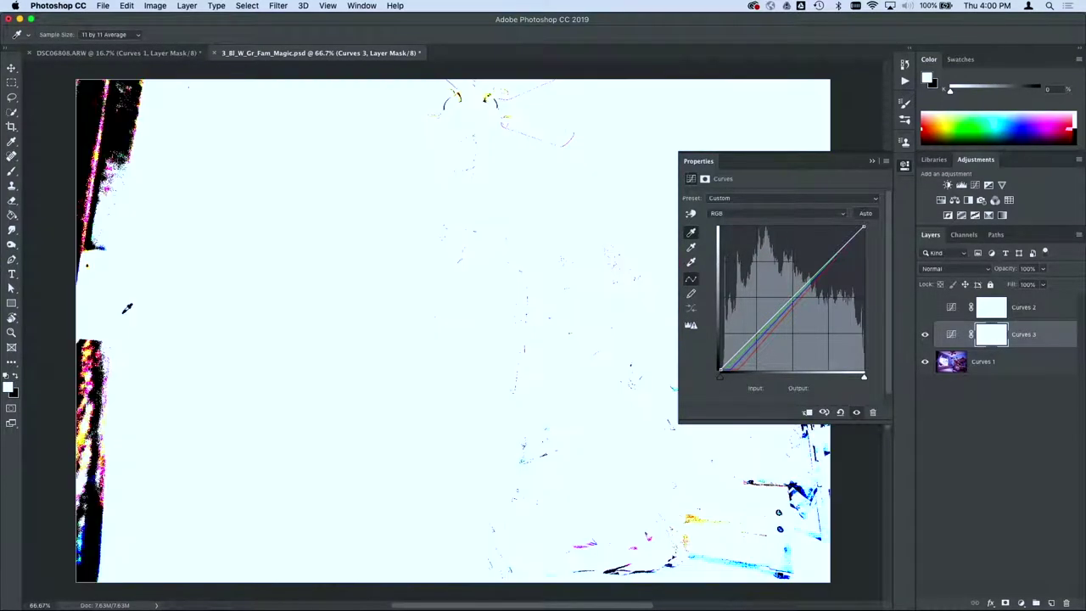
key(alt)
click(89, 526)
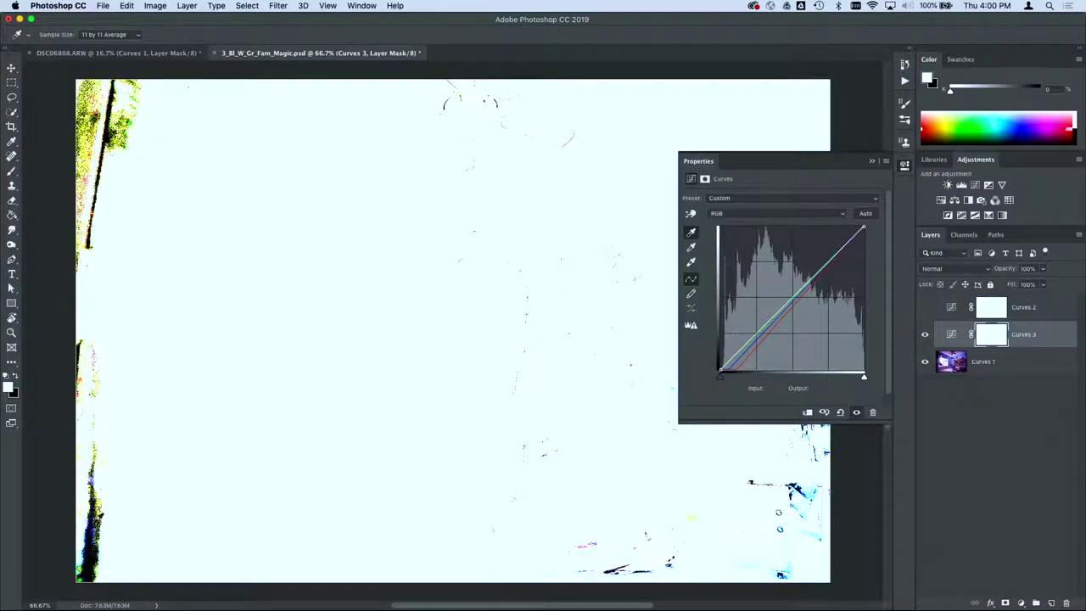
click(93, 536)
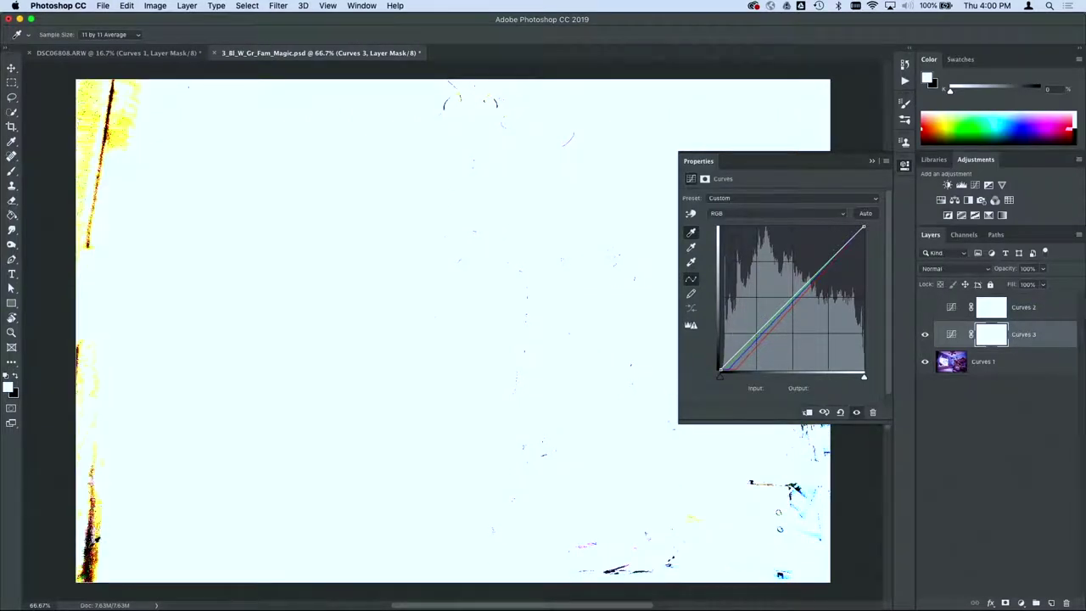
click(95, 539)
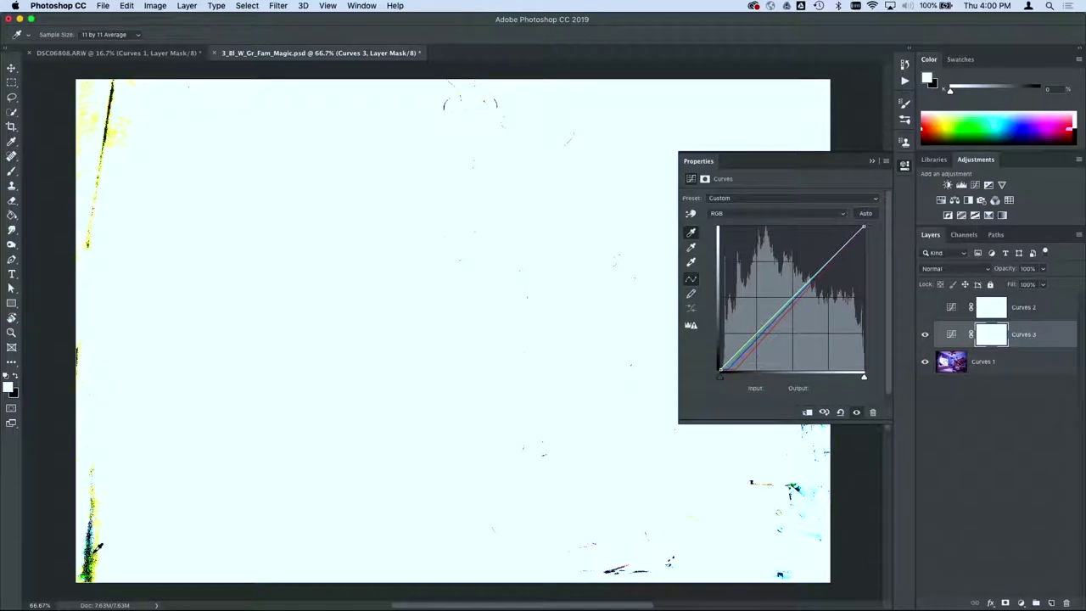
key(alt)
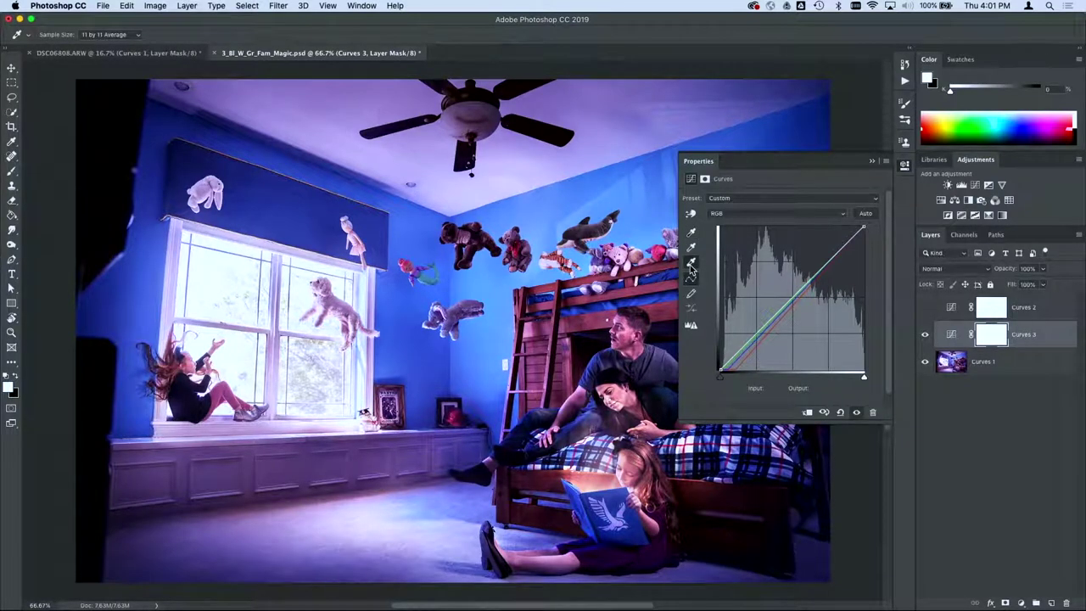
Step: Preview highlight clipping with the white-point eyedropper, then arm the gray-point eyedropper
click(690, 262)
key(alt)
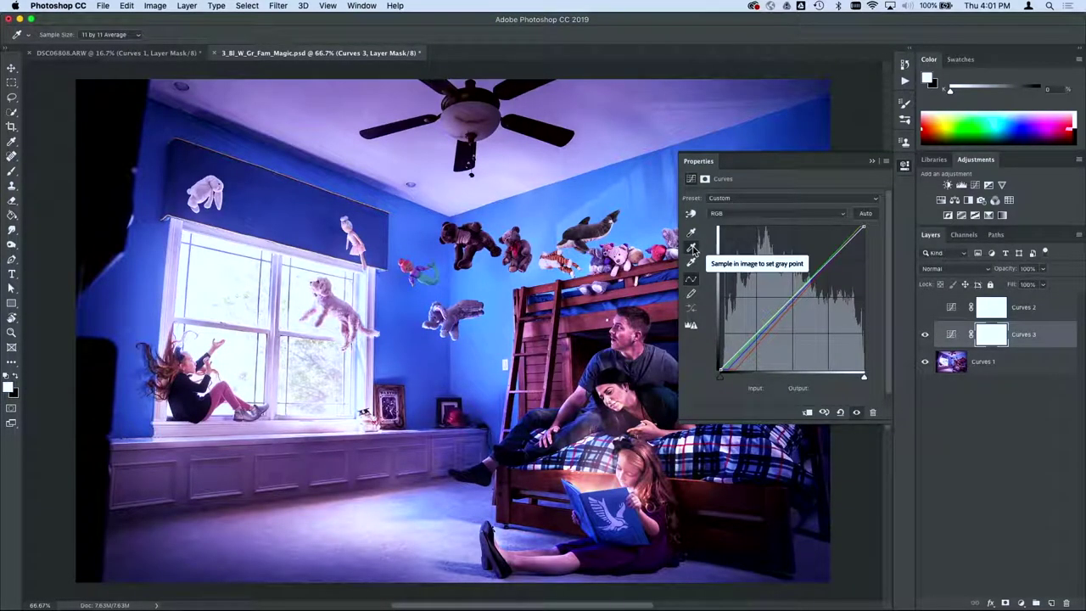
click(692, 247)
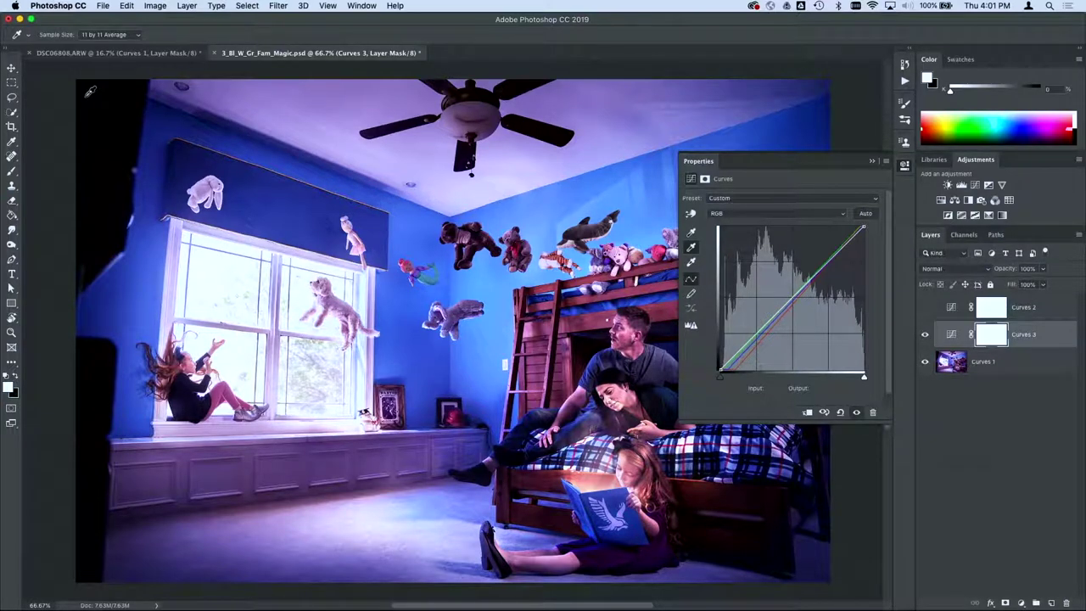
click(91, 37)
click(89, 38)
click(89, 38)
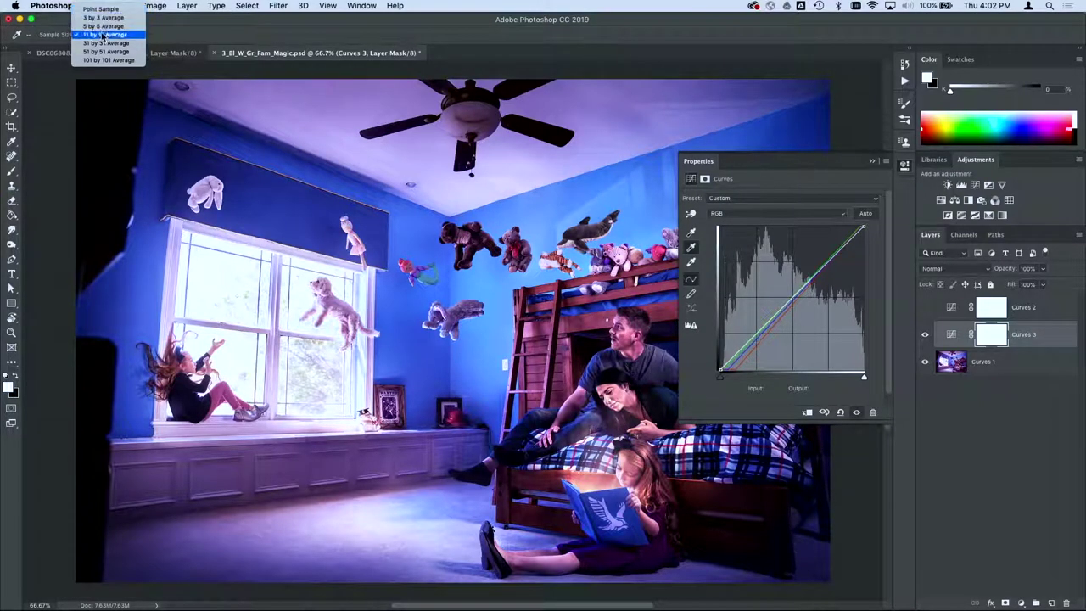
click(105, 34)
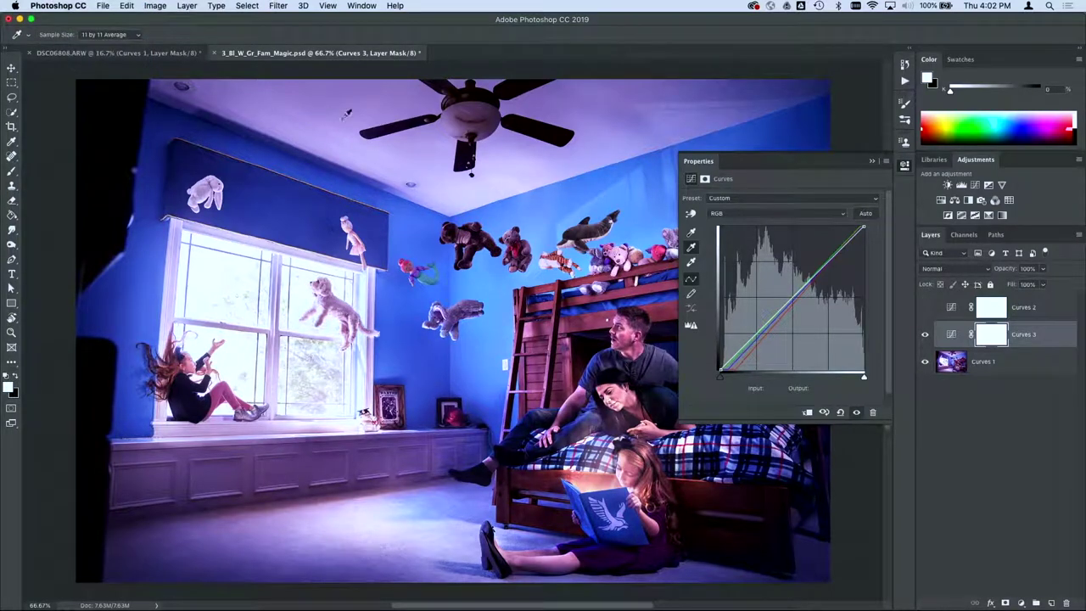
Step: Sample a neutral gray area with the Curves gray-point eyedropper to clear the purple cast
click(690, 250)
click(252, 409)
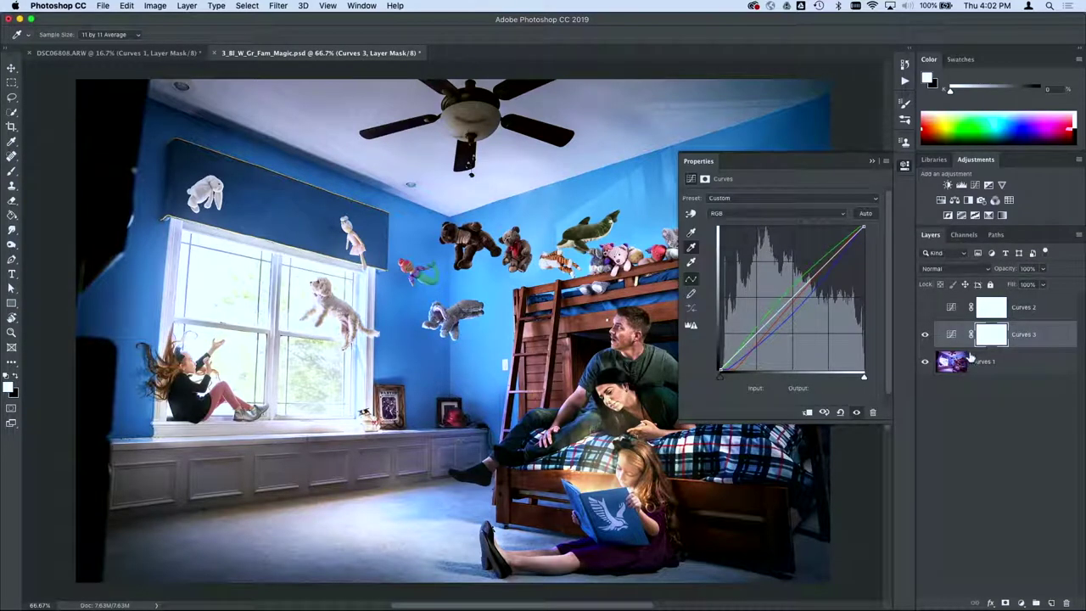
Step: Replace Curves 3 with a fresh Curves layer and set its black point on a dark area
key(Delete)
key(b)
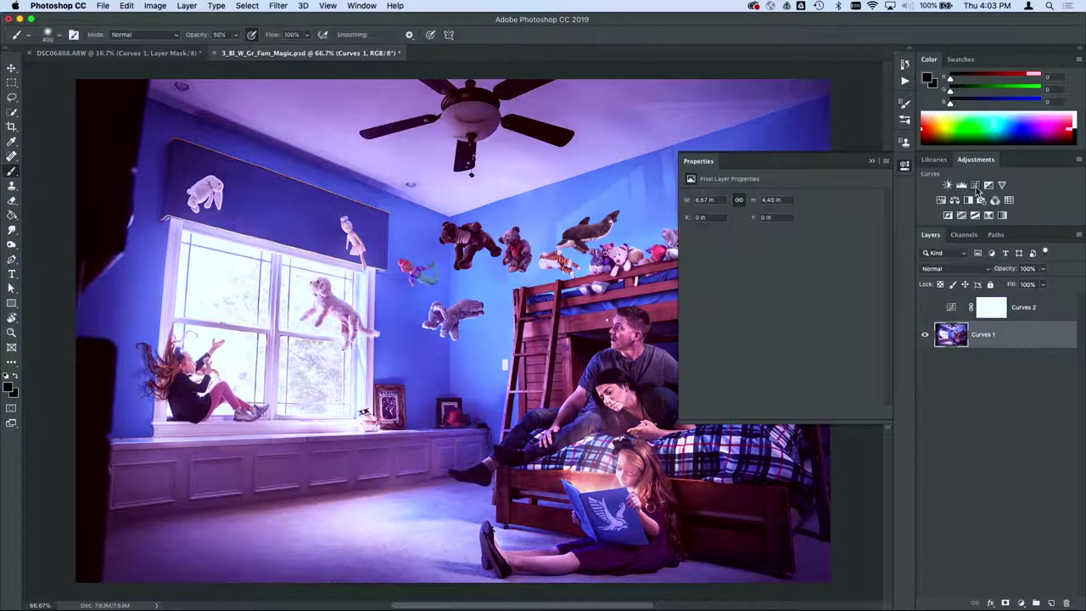
click(975, 186)
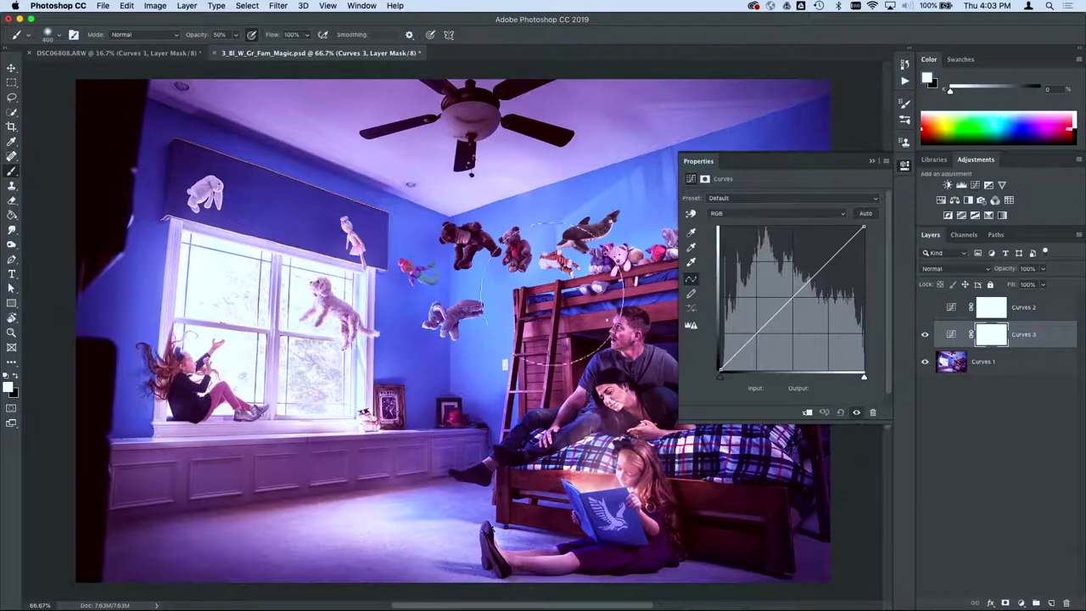
click(690, 234)
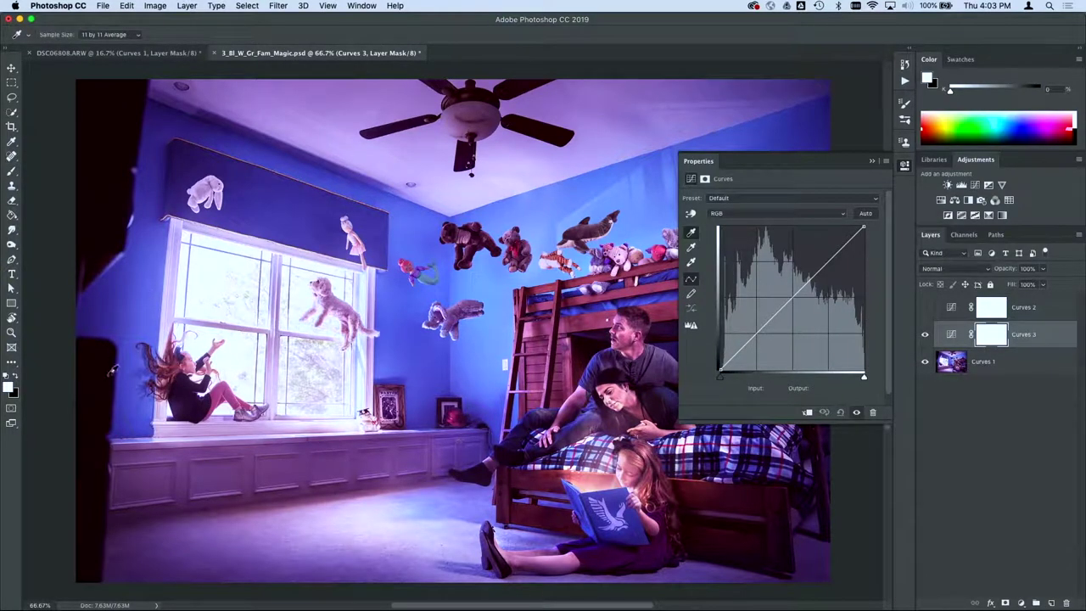
click(102, 392)
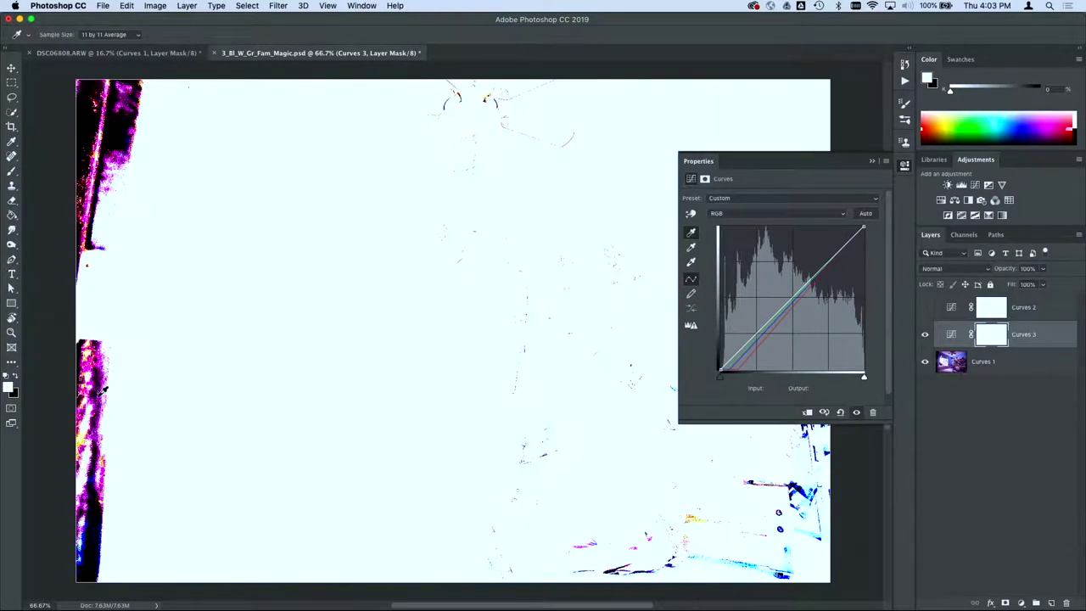
click(98, 536)
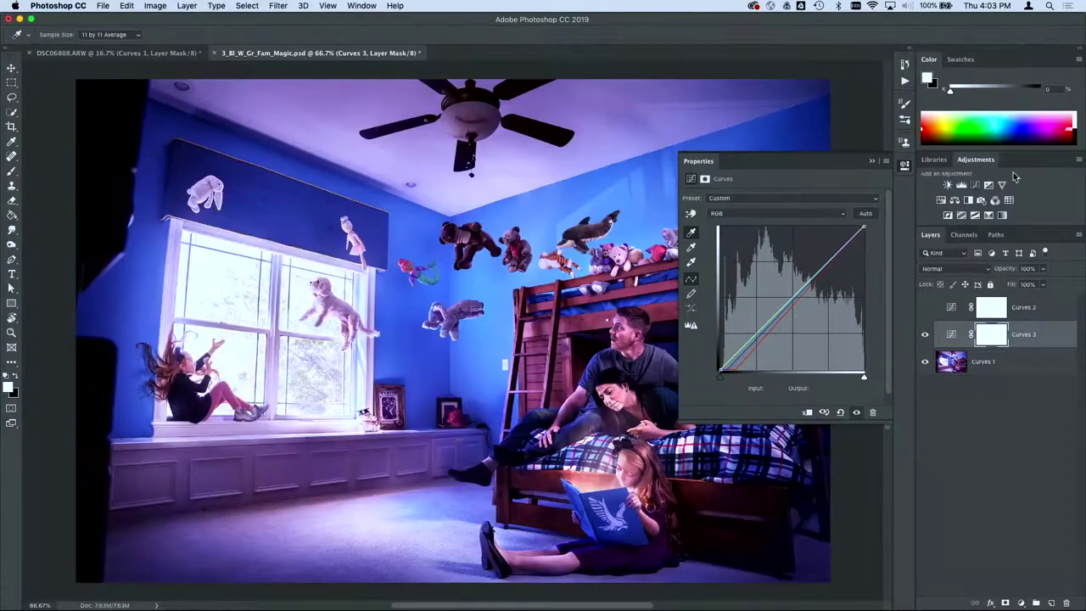
Step: Try a white point on the bright window, undo it, then sample a neutral gray point
click(690, 263)
alt+click(268, 338)
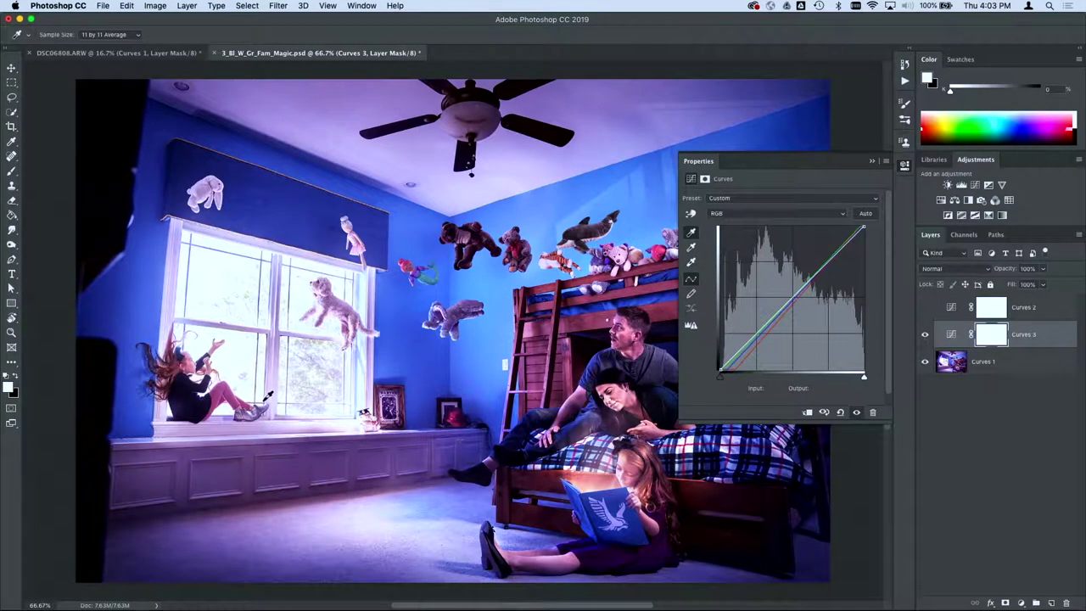
click(267, 406)
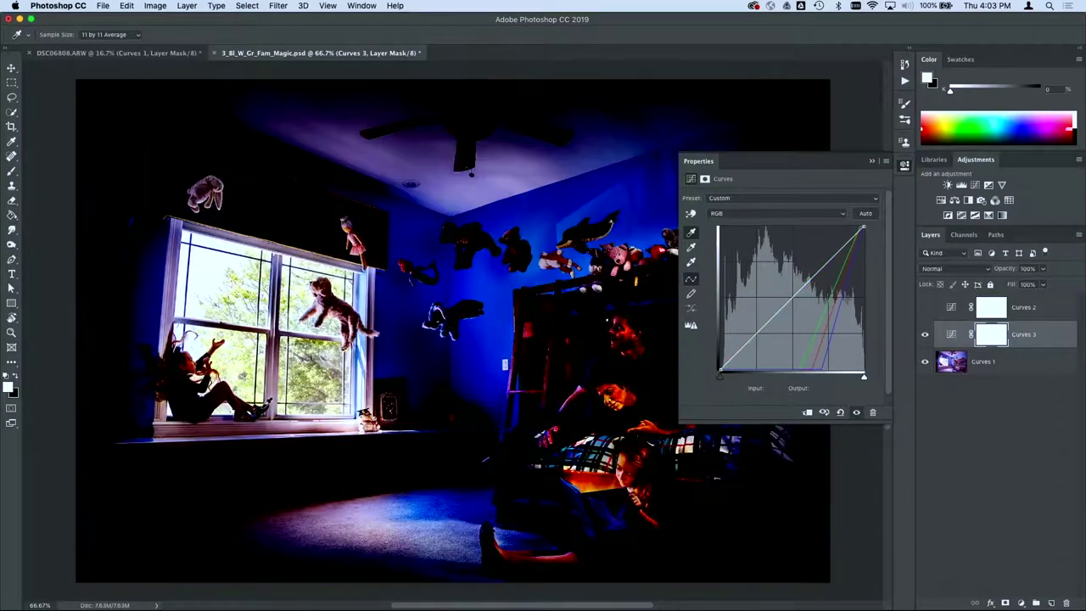
key(ctrl+z)
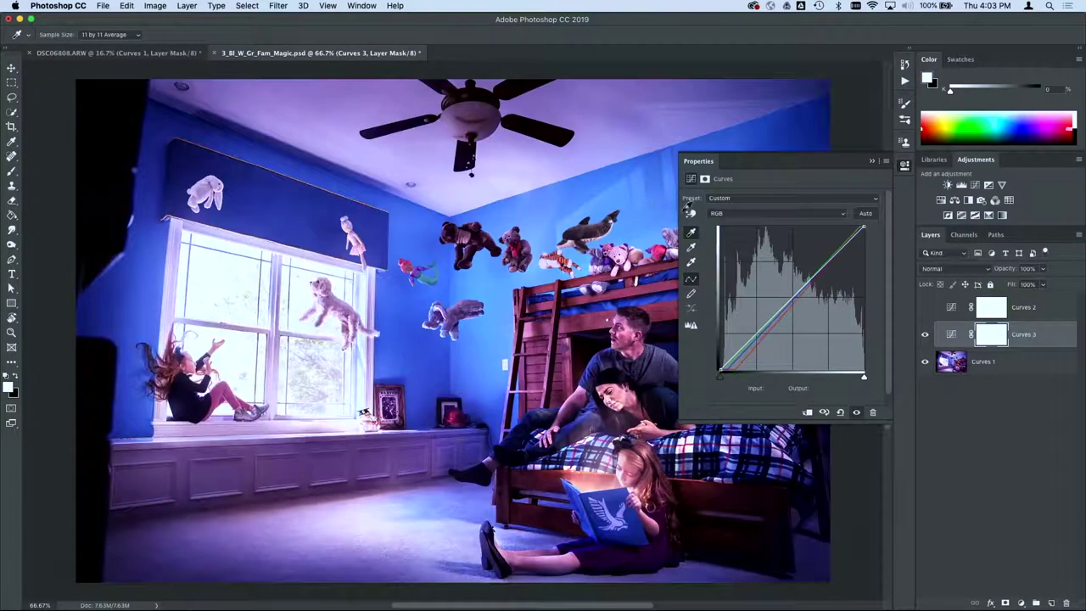
click(691, 246)
click(265, 405)
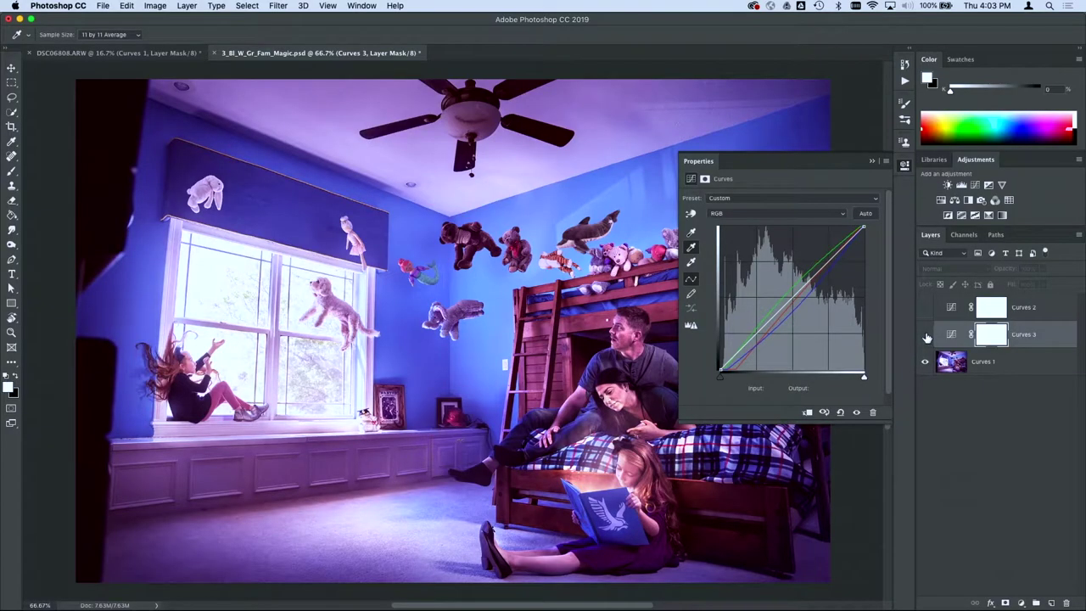
click(925, 335)
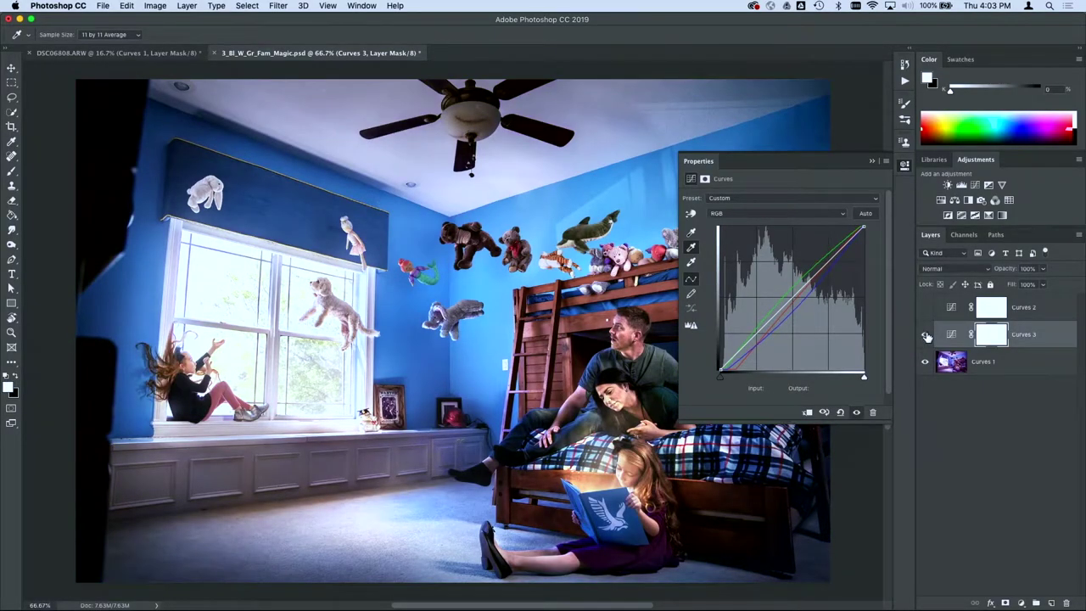